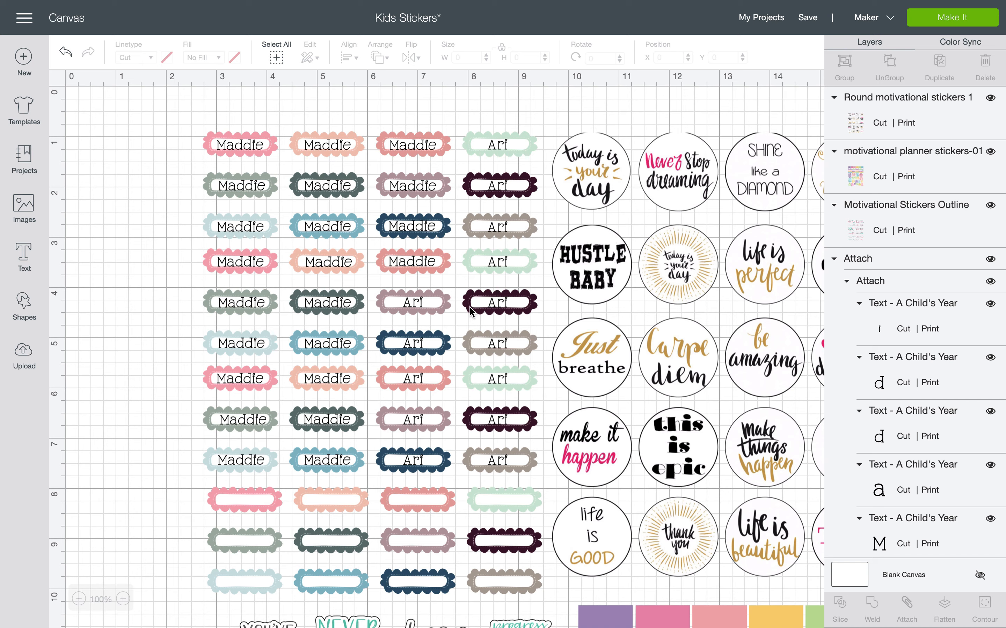
Step: Add a square shape to the canvas and unlock its proportions
{"action": "left_click", "coordinate": [387, 351]}
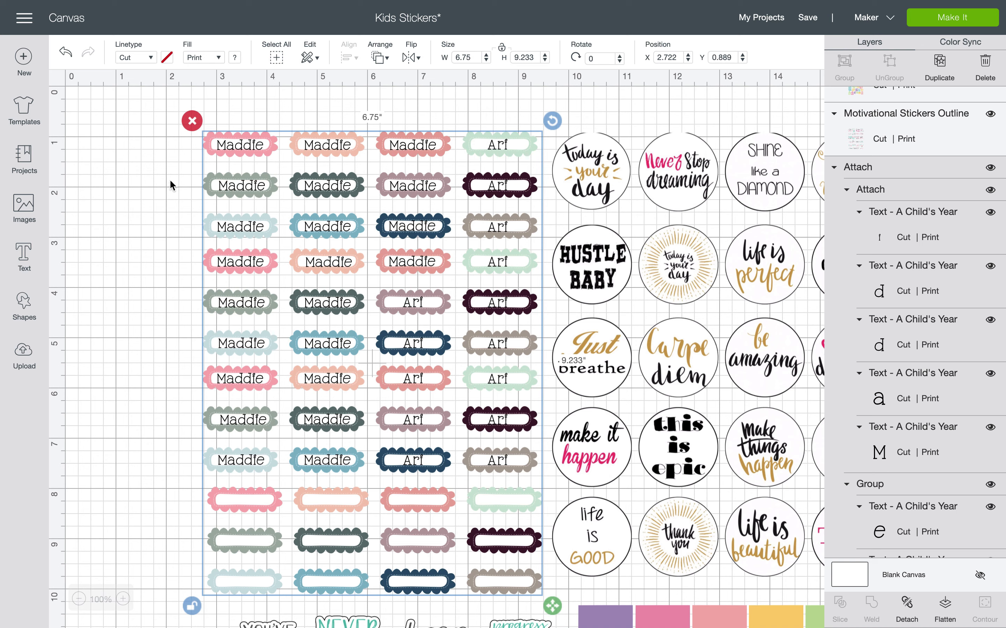
{"action": "left_click", "coordinate": [81, 261]}
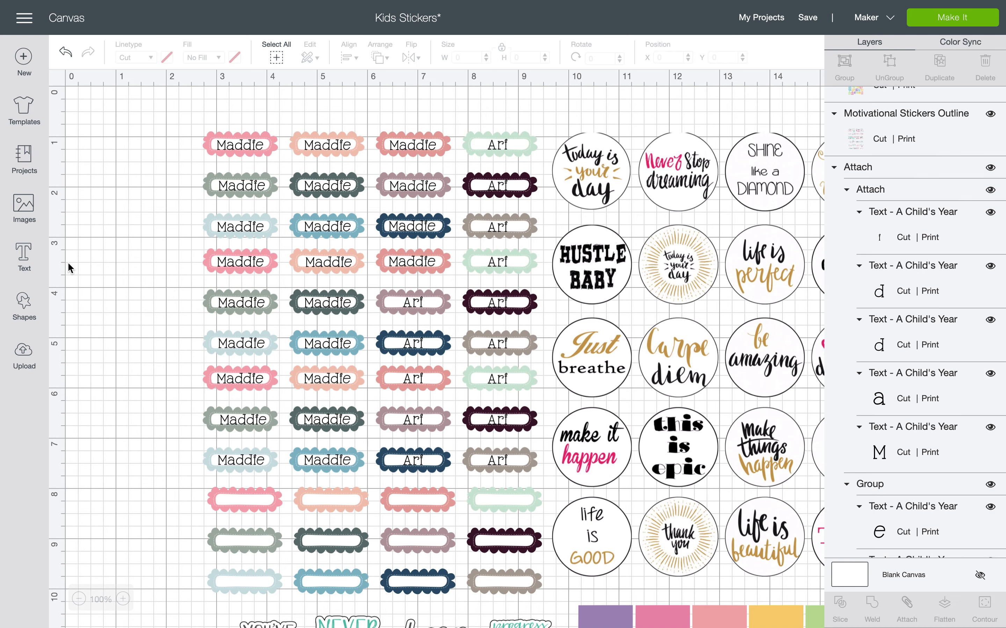
{"action": "left_click", "coordinate": [25, 305]}
{"action": "left_click", "coordinate": [71, 217]}
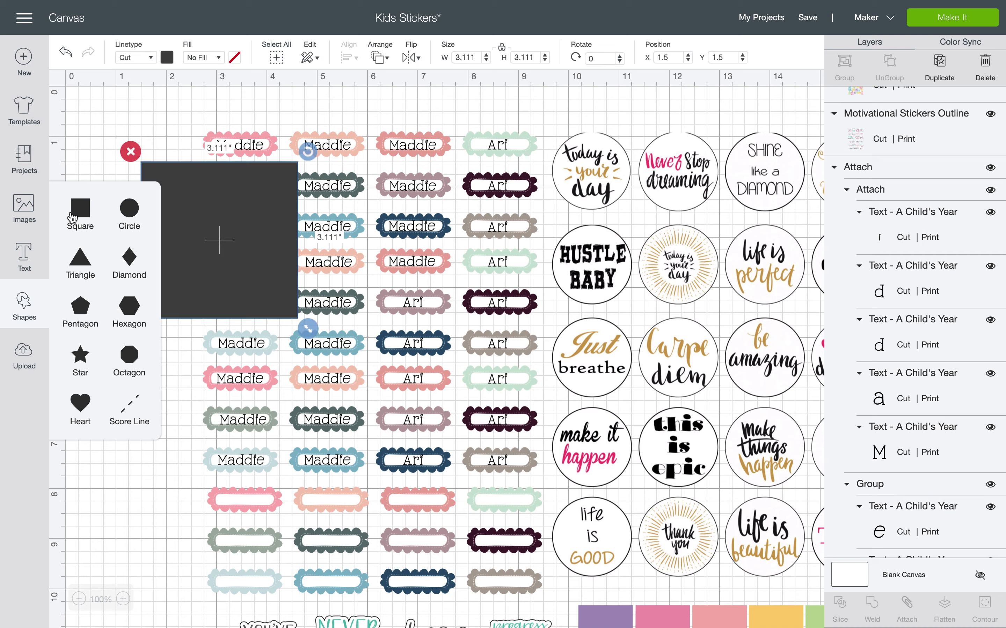
{"action": "left_click", "coordinate": [131, 330]}
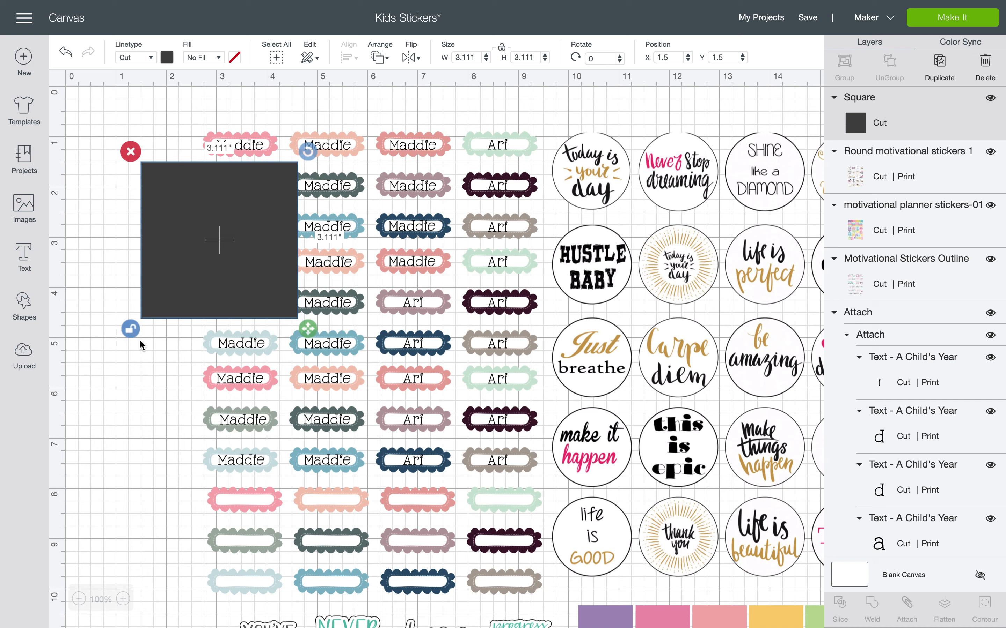
Step: Set the square's size to 6.75" wide by 9.25" high
{"action": "double_click", "coordinate": [472, 55]}
{"action": "type", "text": "6.25"}
{"action": "key", "text": "Tab"}
{"action": "mouse_move", "coordinate": [539, 5]}
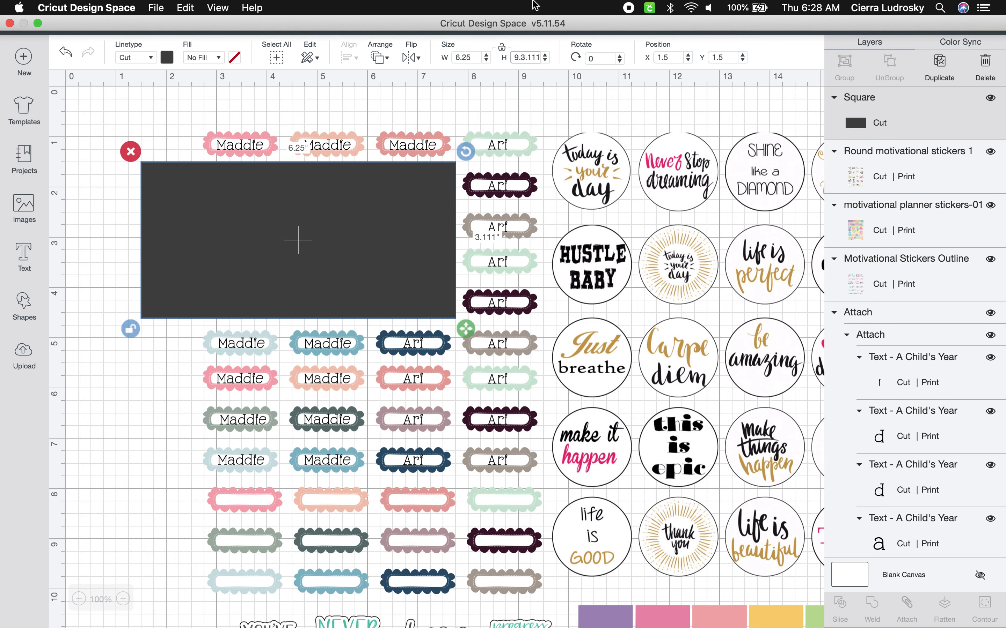
{"action": "type", "text": "9"}
{"action": "key", "text": "Return"}
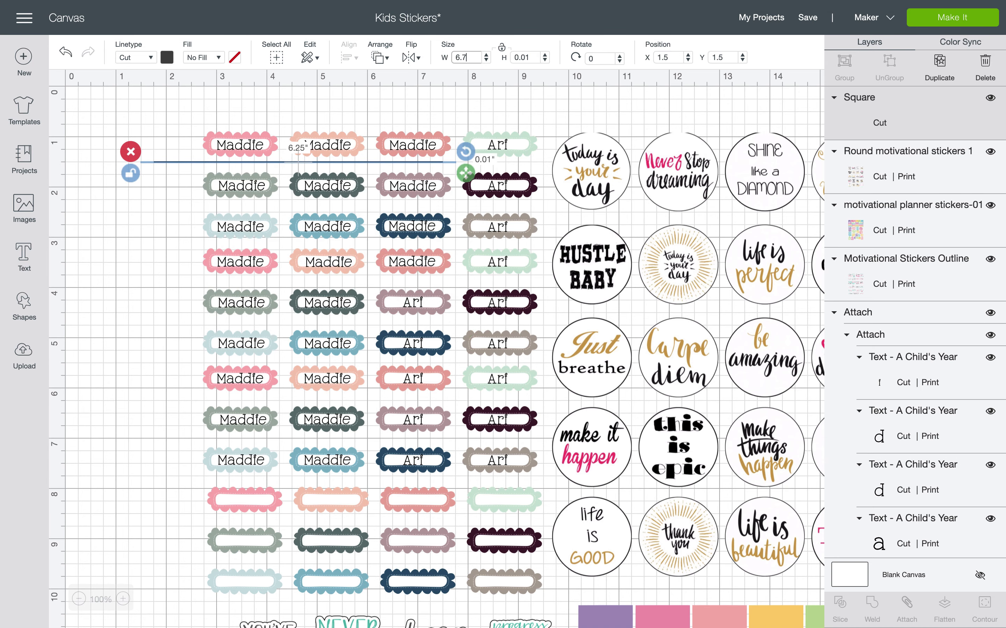
{"action": "left_click", "coordinate": [529, 53]}
{"action": "type", "text": "9.25"}
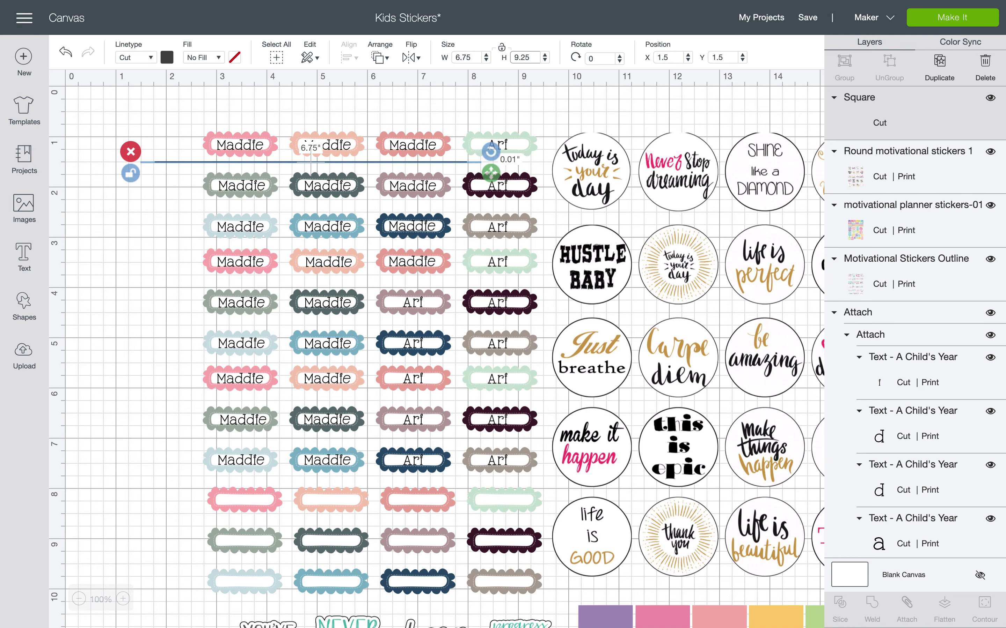
{"action": "key", "text": "Return"}
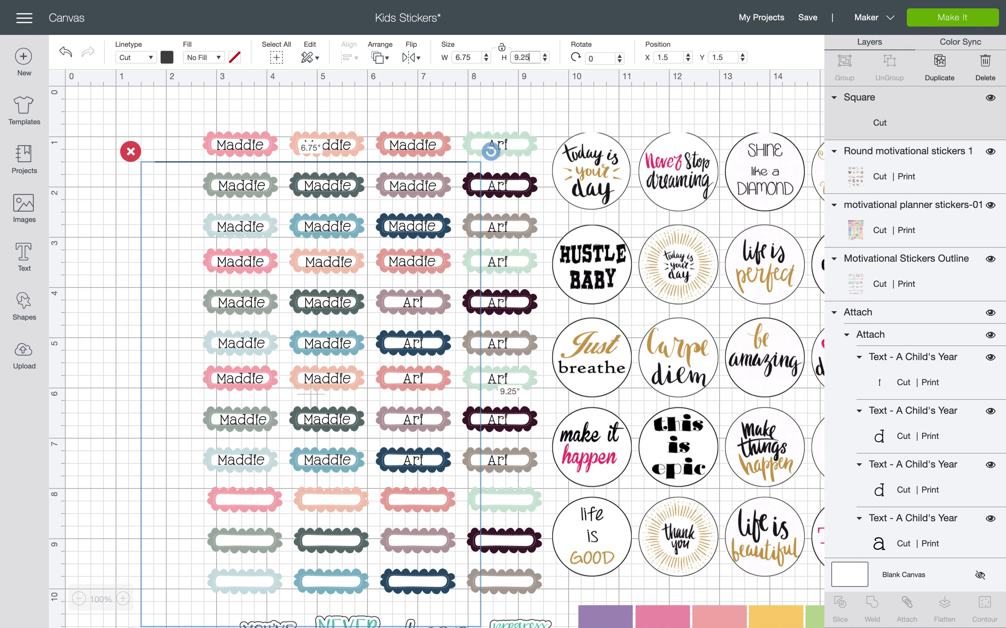
Step: Move the square over the scalloped name label sheet and send it to the back, behind the labels
{"action": "left_click_drag", "start_coordinate": [399, 330], "coordinate": [400, 289]}
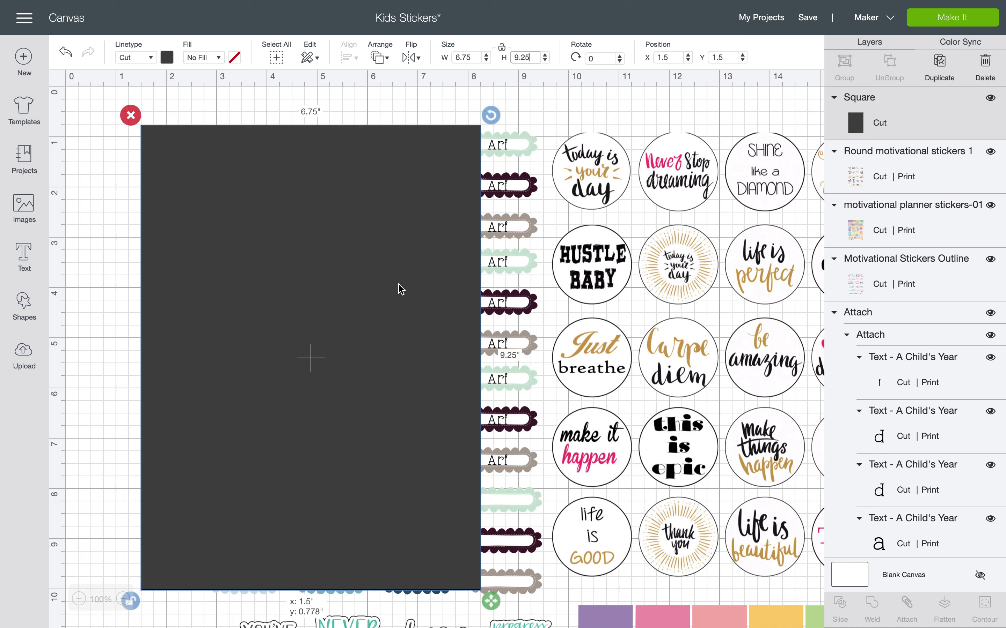
{"action": "left_click_drag", "start_coordinate": [400, 290], "coordinate": [400, 291]}
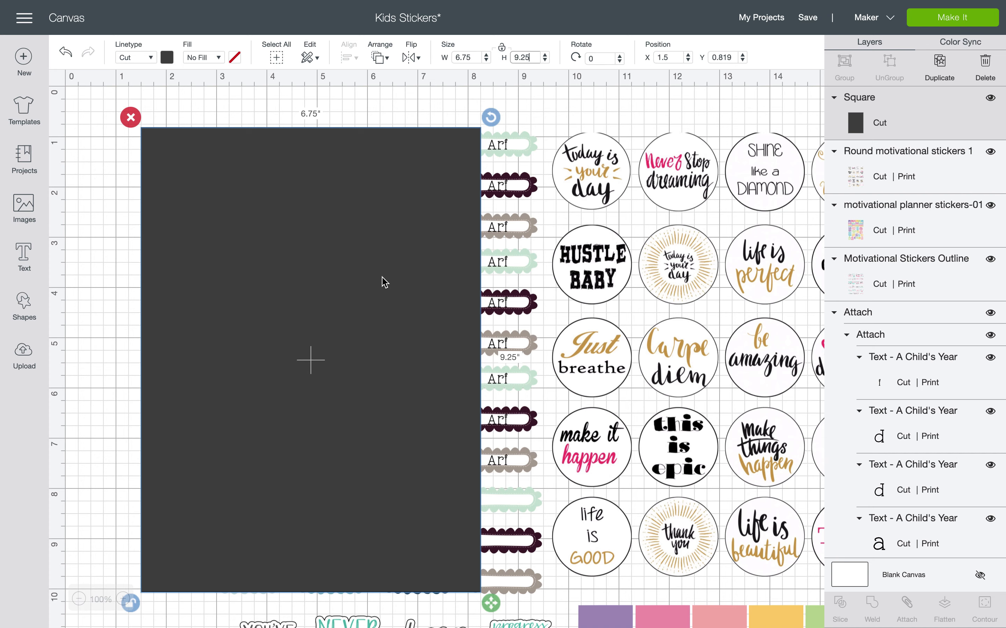
{"action": "left_click_drag", "start_coordinate": [409, 285], "coordinate": [458, 283]}
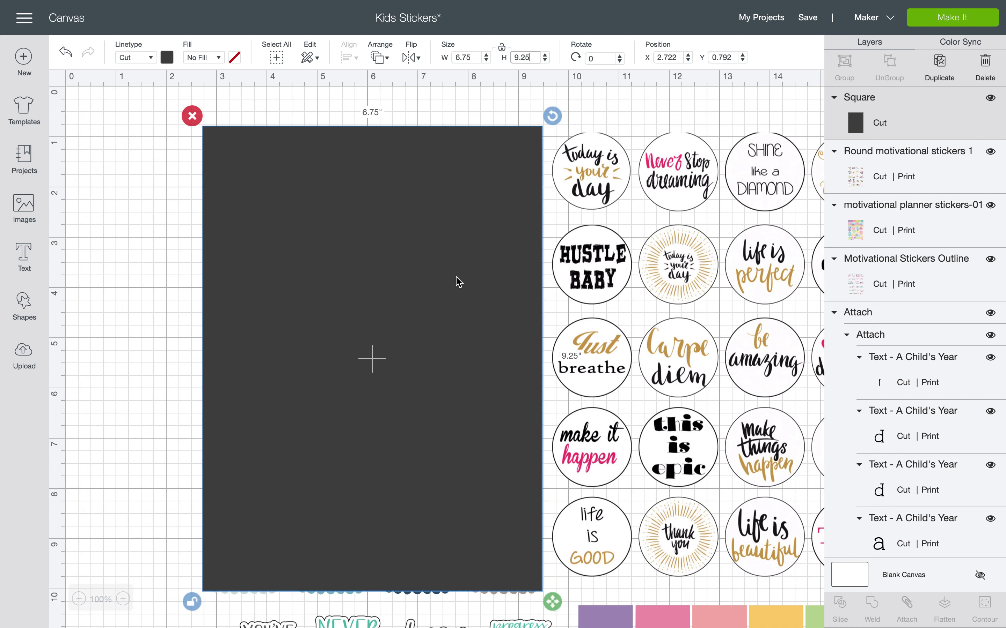
{"action": "left_click", "coordinate": [379, 55]}
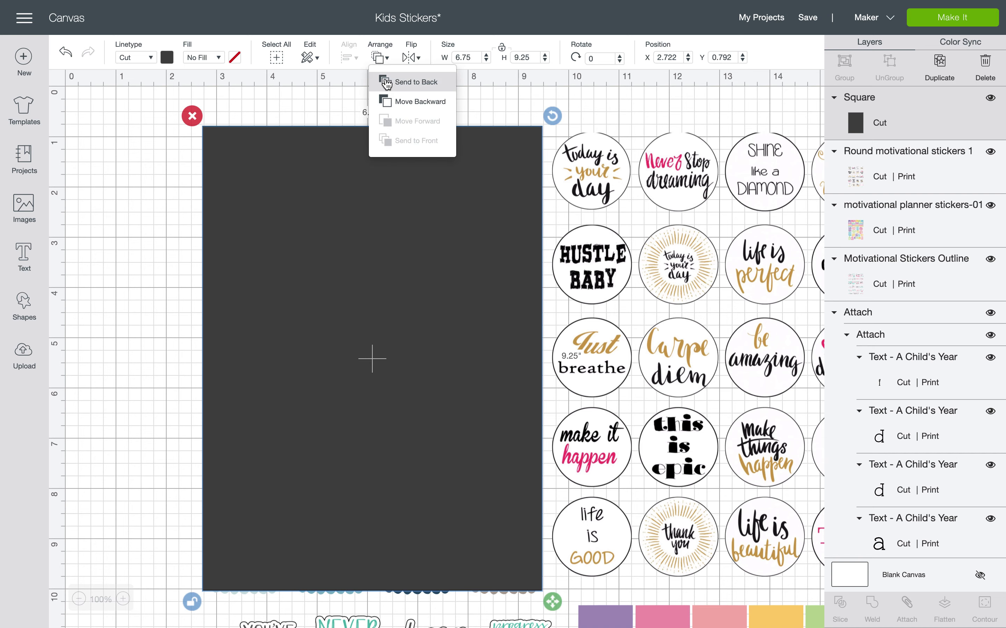
{"action": "left_click", "coordinate": [412, 82]}
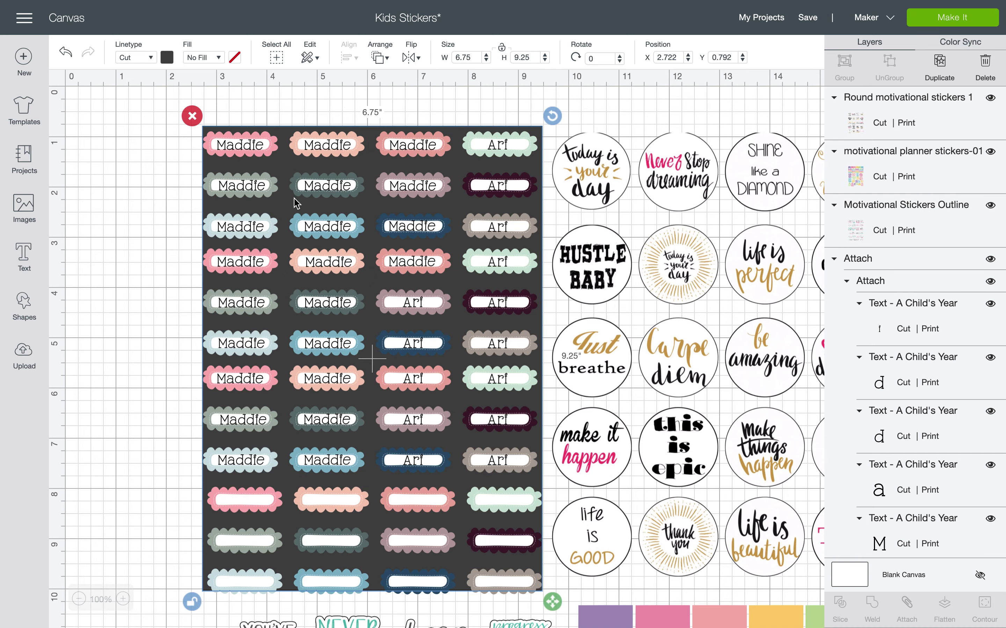
{"action": "scroll", "coordinate": [296, 203], "scroll_direction": "down", "scroll_amount": 3}
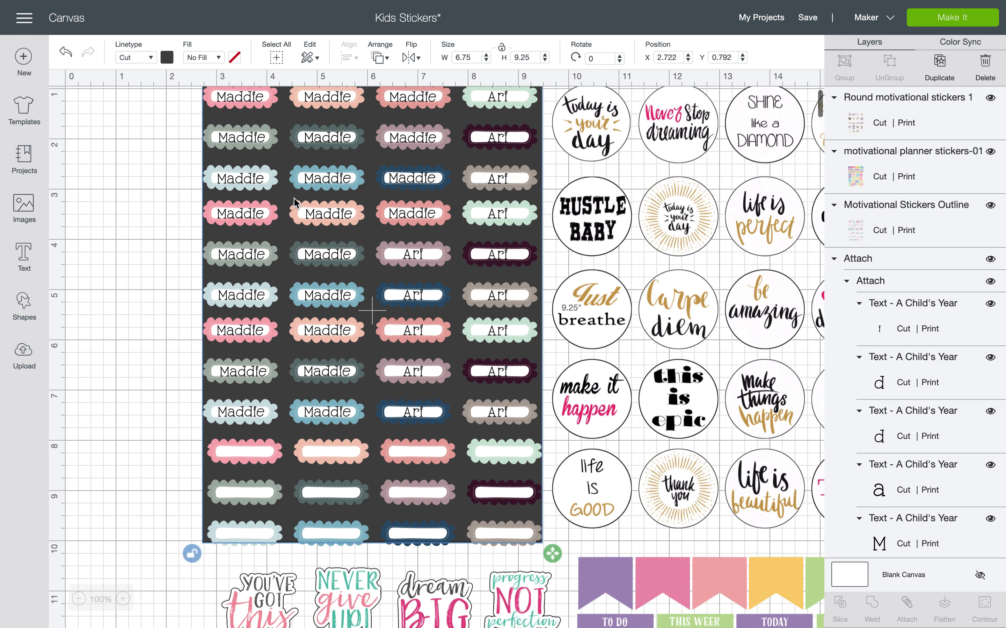
{"action": "scroll", "coordinate": [294, 202], "scroll_direction": "up", "scroll_amount": 3}
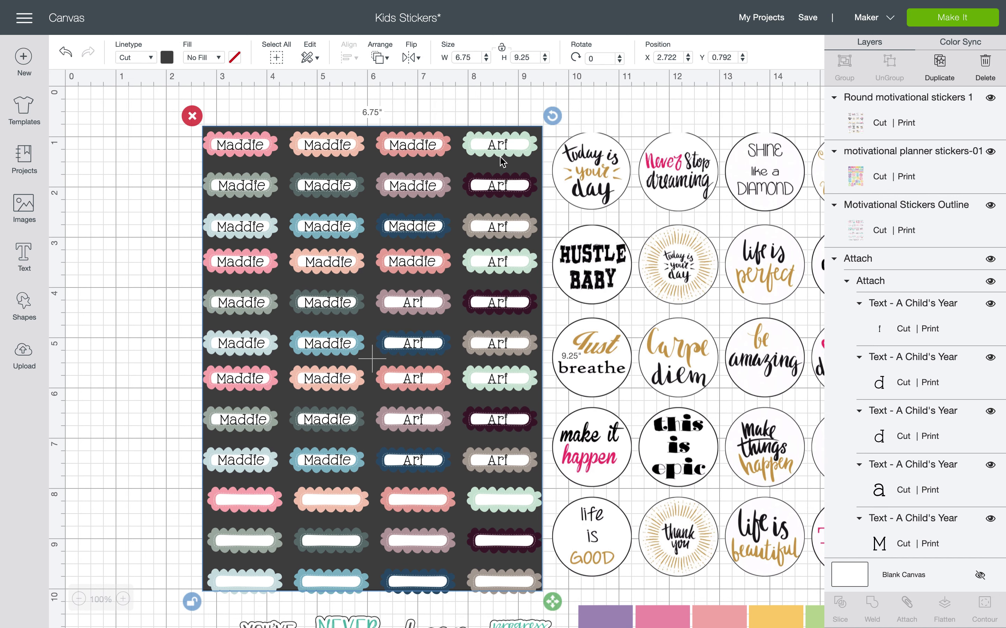
Step: Shift the name labels slightly upward, select them together with the square, and center the two on each other
{"action": "left_click_drag", "start_coordinate": [536, 161], "coordinate": [536, 162]}
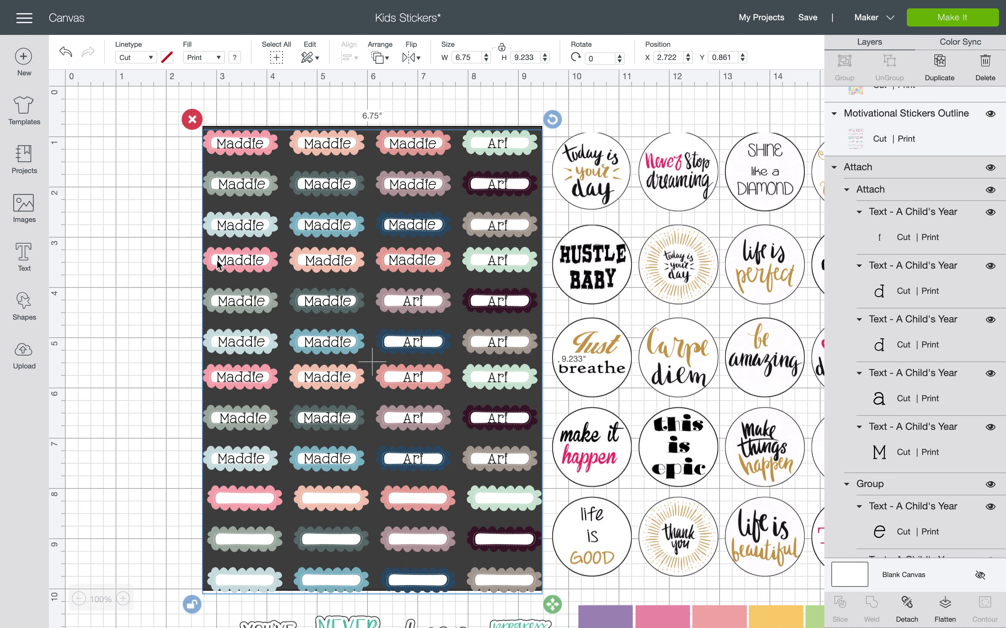
{"action": "left_click_drag", "start_coordinate": [157, 148], "coordinate": [276, 195]}
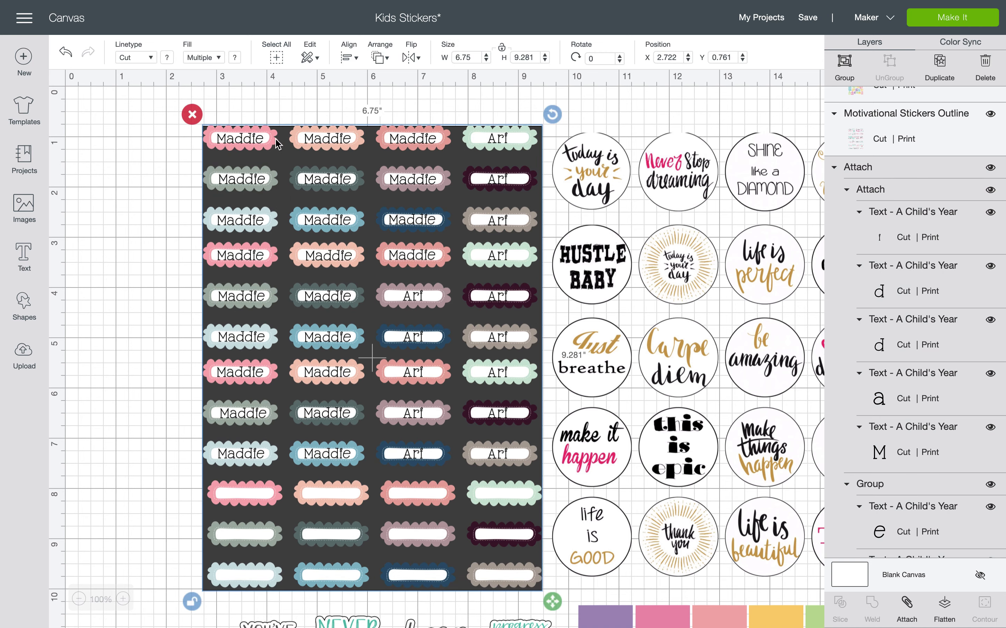
{"action": "left_click", "coordinate": [351, 59]}
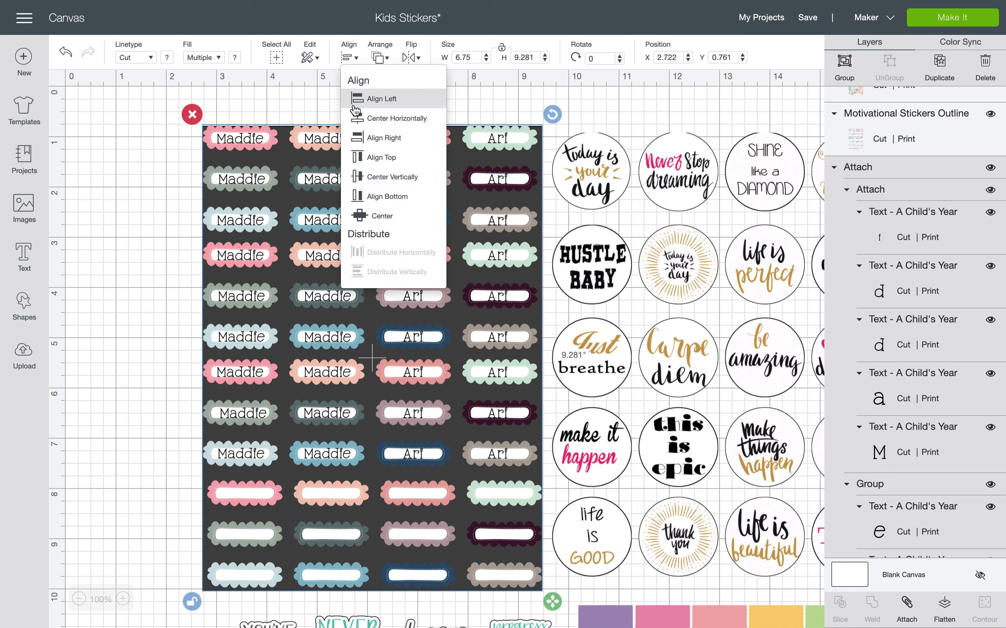
{"action": "left_click", "coordinate": [363, 137]}
{"action": "left_click", "coordinate": [355, 63]}
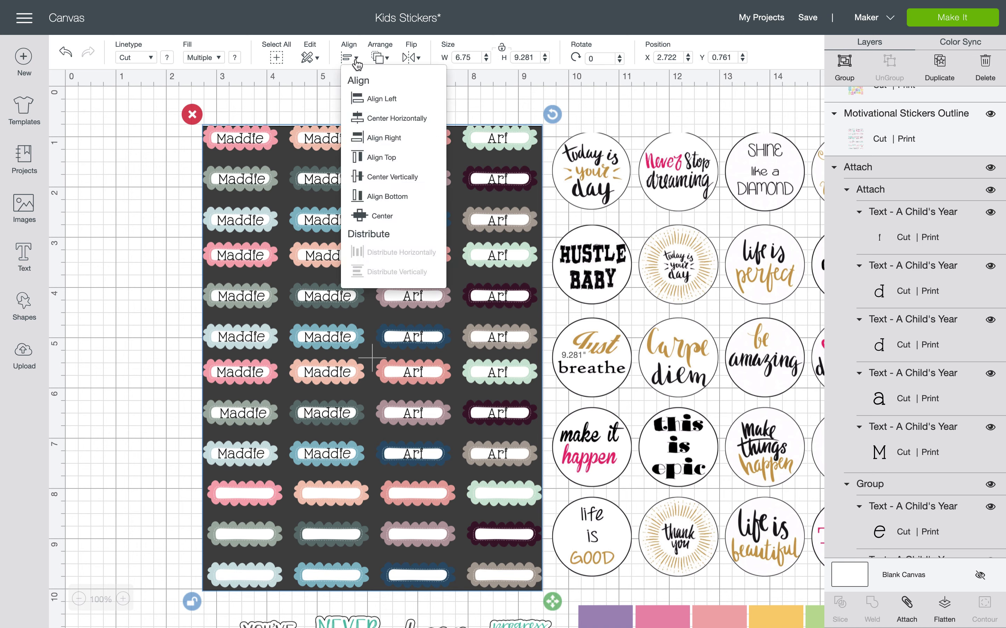
{"action": "left_click", "coordinate": [357, 118]}
{"action": "left_click", "coordinate": [354, 54]}
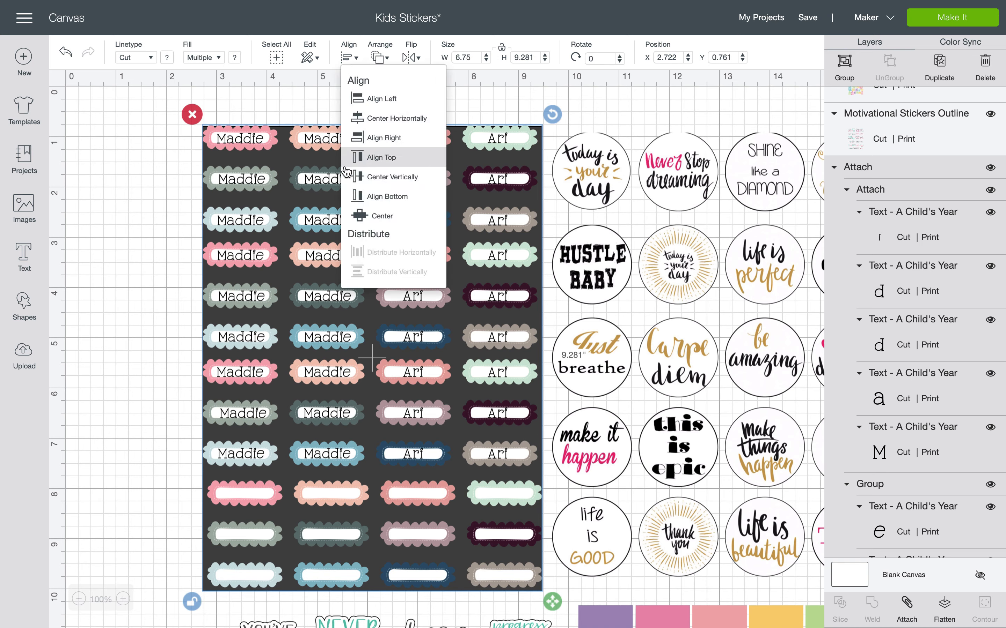
{"action": "left_click", "coordinate": [347, 179]}
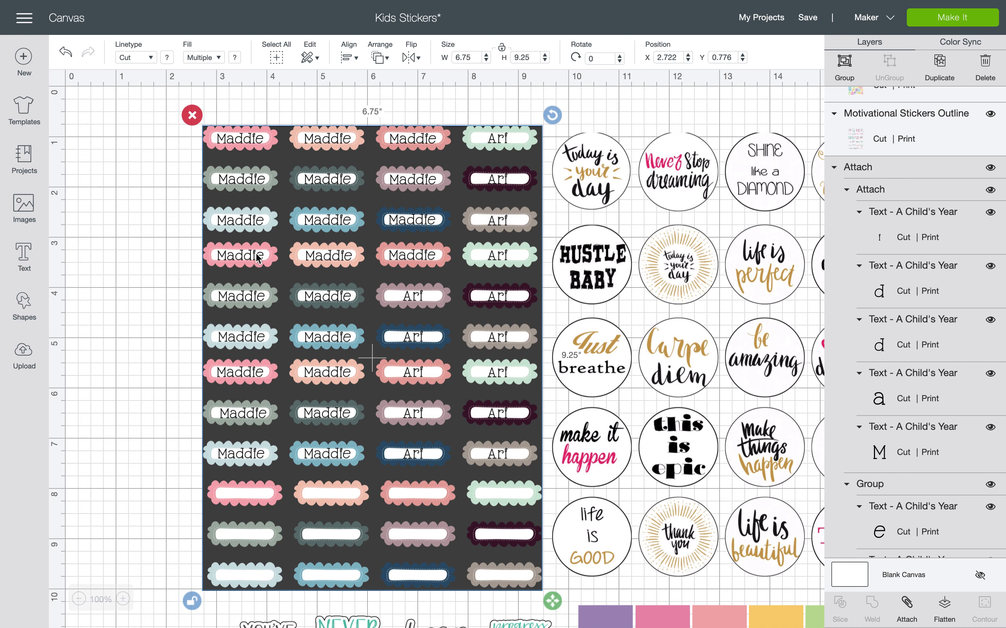
{"action": "left_click", "coordinate": [154, 306]}
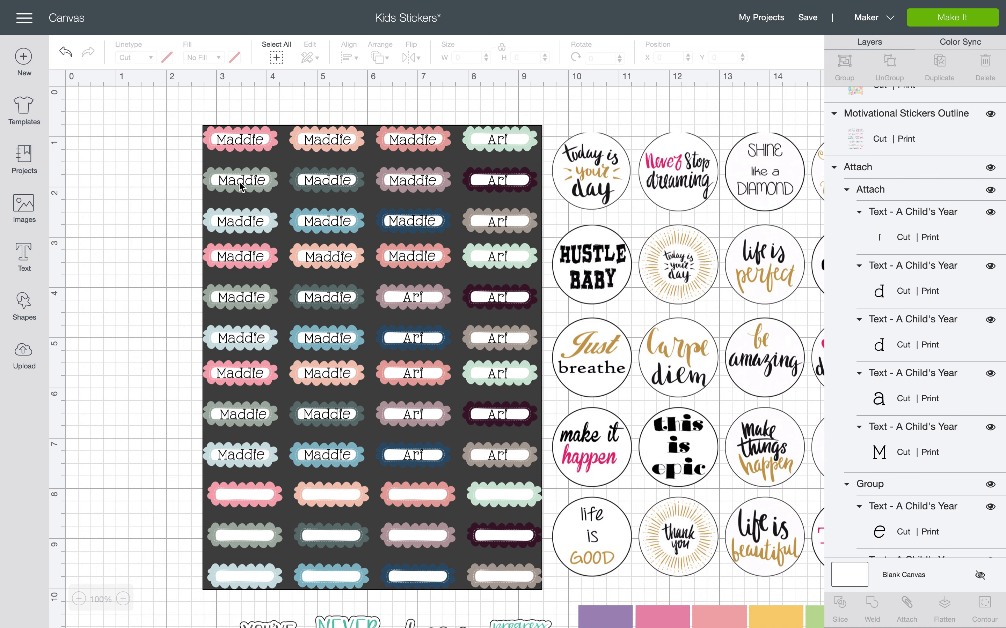
Step: Move the dark square behind the round motivational stickers, at about X 9.667, Y 0.832, so it frames the whole sheet
{"action": "scroll", "coordinate": [320, 185], "scroll_direction": "right", "scroll_amount": 5}
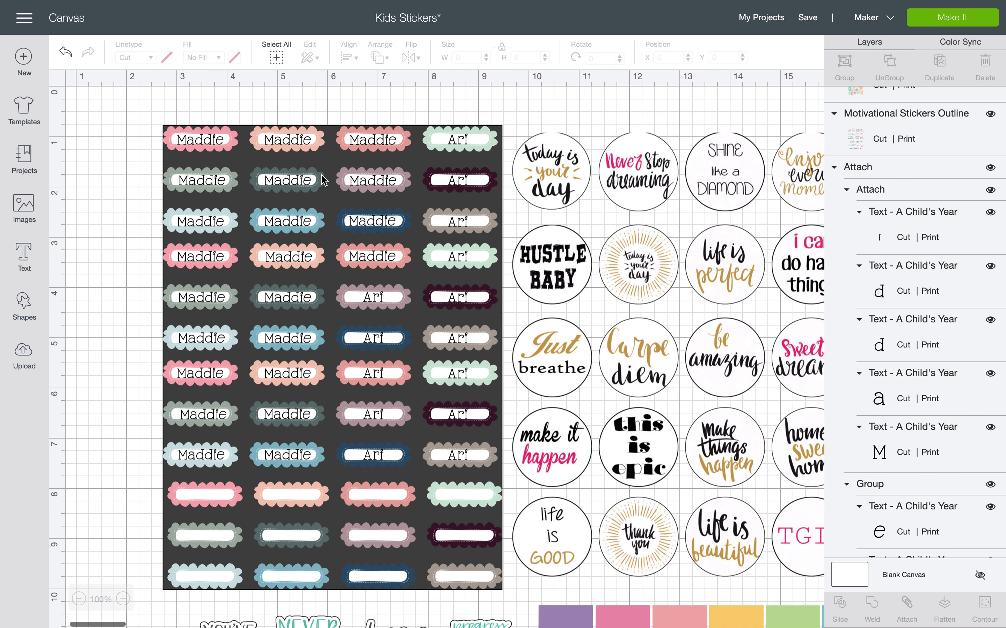
{"action": "scroll", "coordinate": [319, 185], "scroll_direction": "right", "scroll_amount": 3}
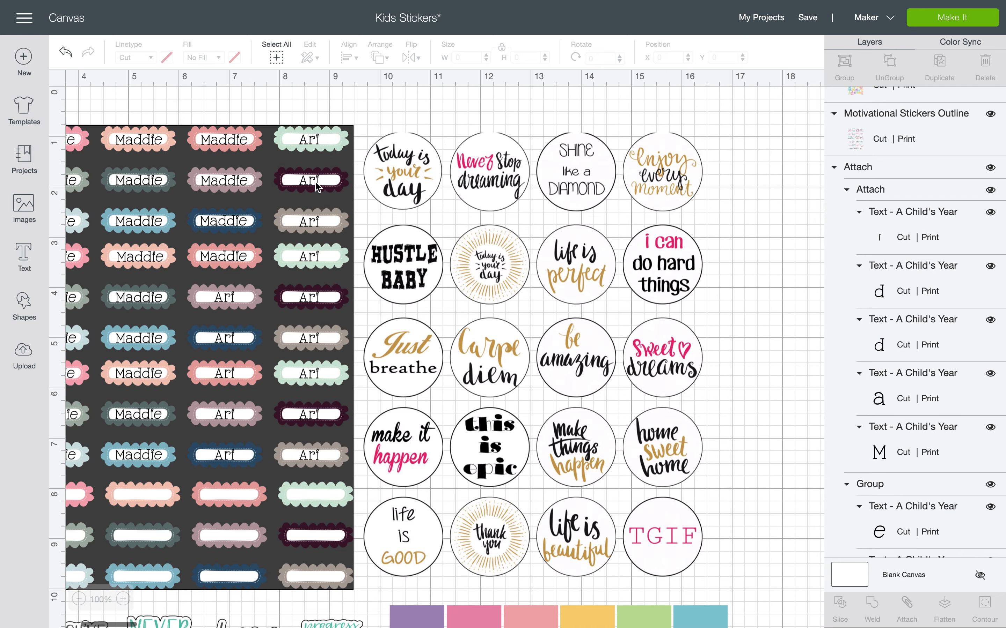
{"action": "left_click_drag", "start_coordinate": [350, 156], "coordinate": [697, 158]}
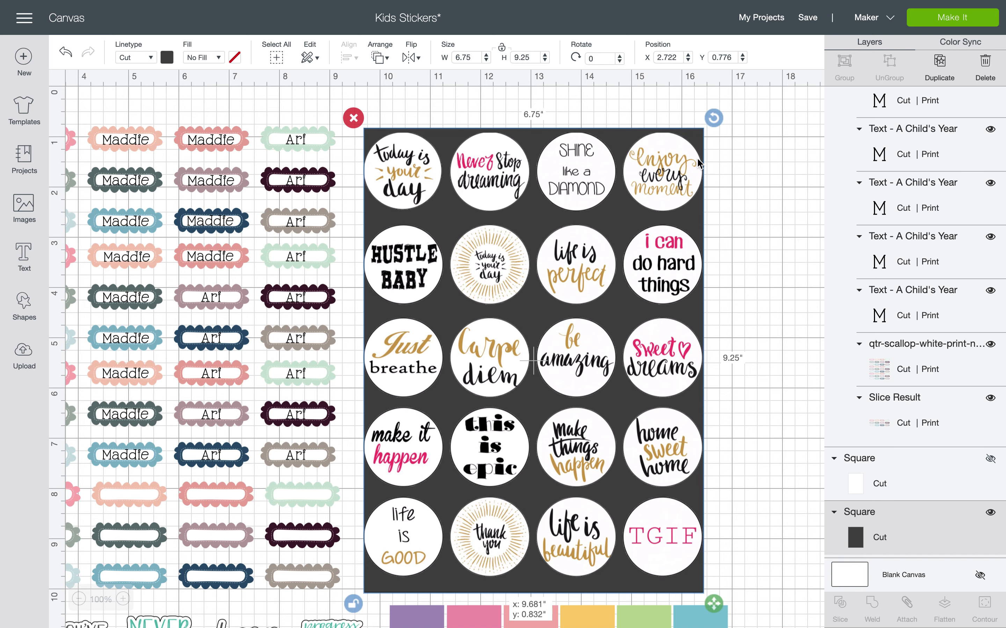
{"action": "left_click_drag", "start_coordinate": [696, 157], "coordinate": [696, 158]}
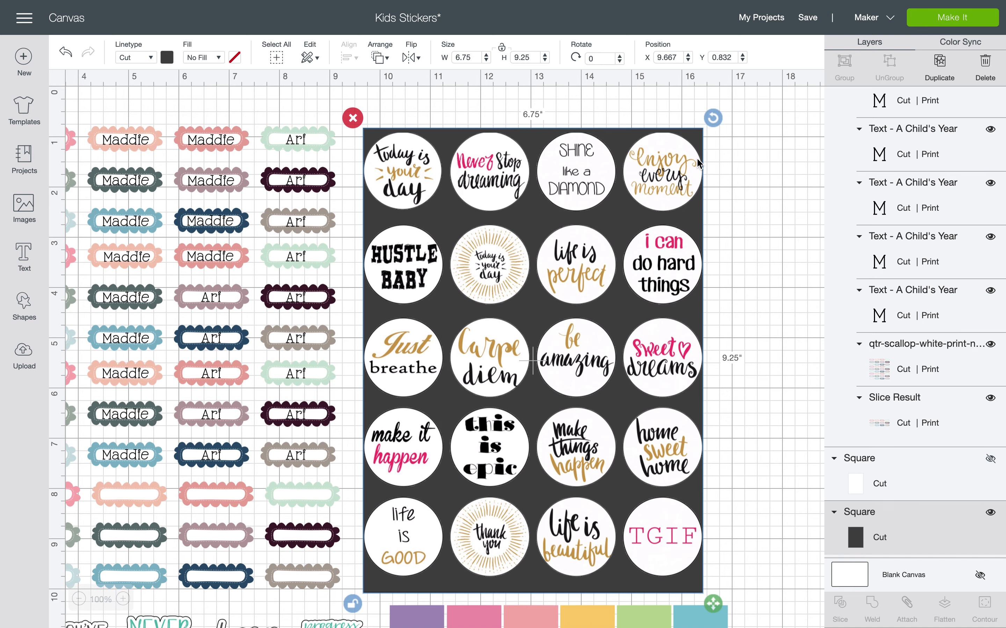
{"action": "left_click", "coordinate": [741, 162]}
Step: Move the dark square behind the outlined motivational stickers, at about X 3.111, Y 10.165, so it covers all six rows
{"action": "scroll", "coordinate": [742, 164], "scroll_direction": "down", "scroll_amount": 1}
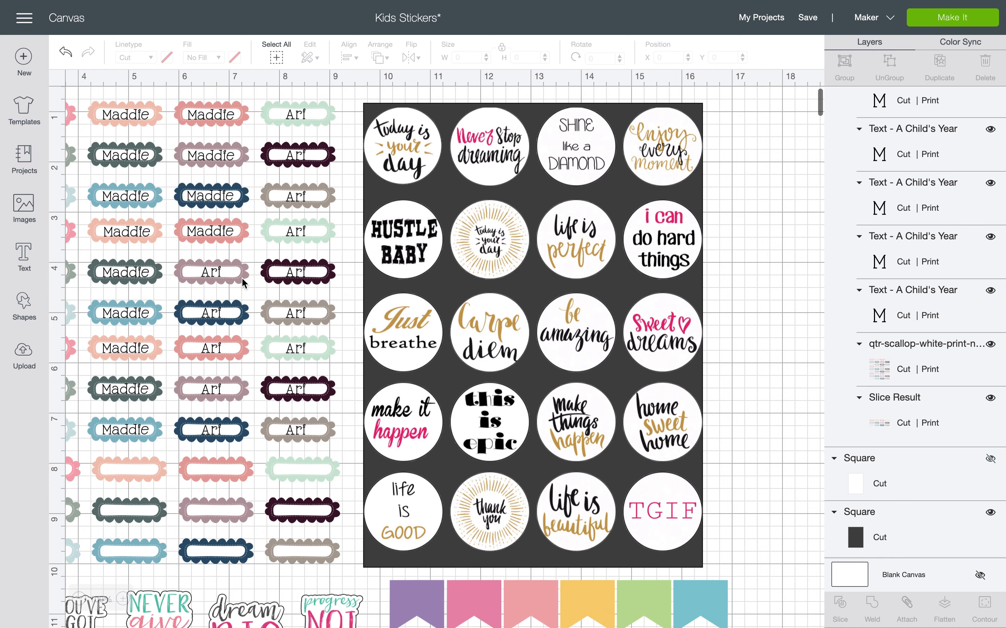
{"action": "scroll", "coordinate": [221, 307], "scroll_direction": "down", "scroll_amount": 4}
{"action": "scroll", "coordinate": [221, 307], "scroll_direction": "down", "scroll_amount": 6}
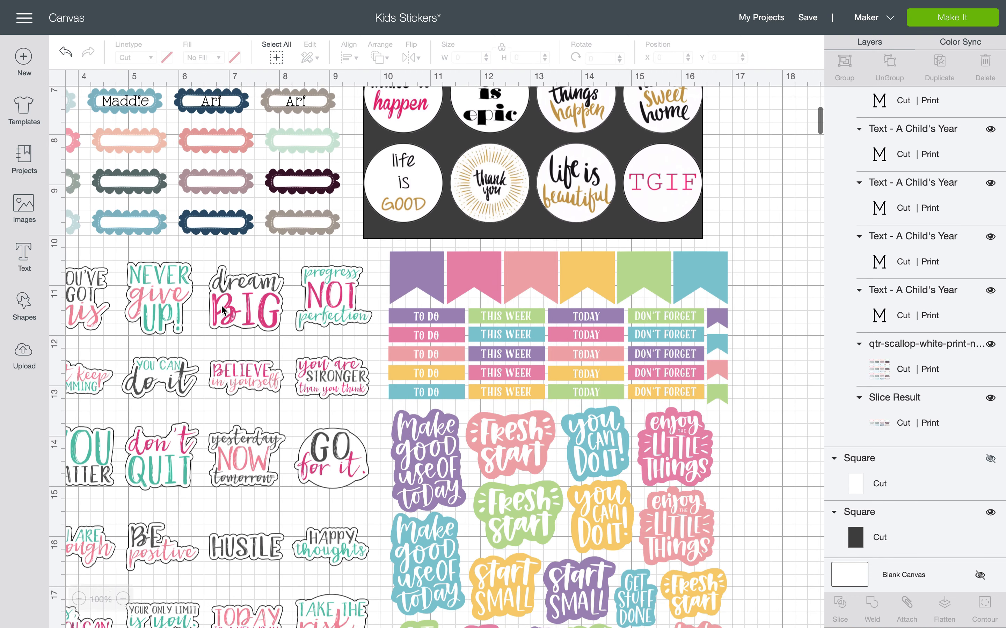
{"action": "scroll", "coordinate": [221, 308], "scroll_direction": "left", "scroll_amount": 5}
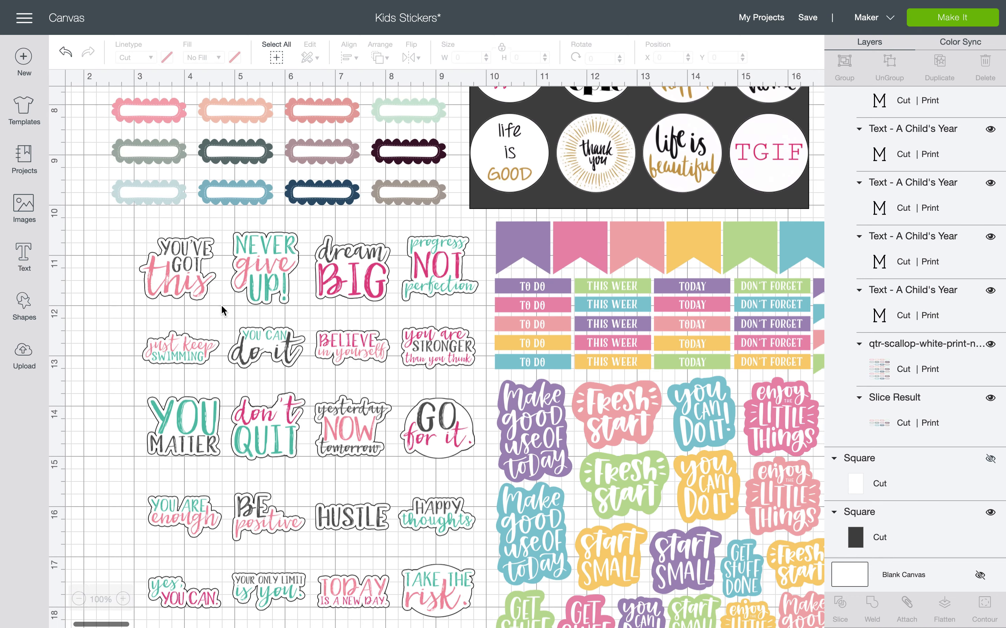
{"action": "left_click_drag", "start_coordinate": [569, 192], "coordinate": [225, 504]}
{"action": "scroll", "coordinate": [224, 504], "scroll_direction": "down", "scroll_amount": 5}
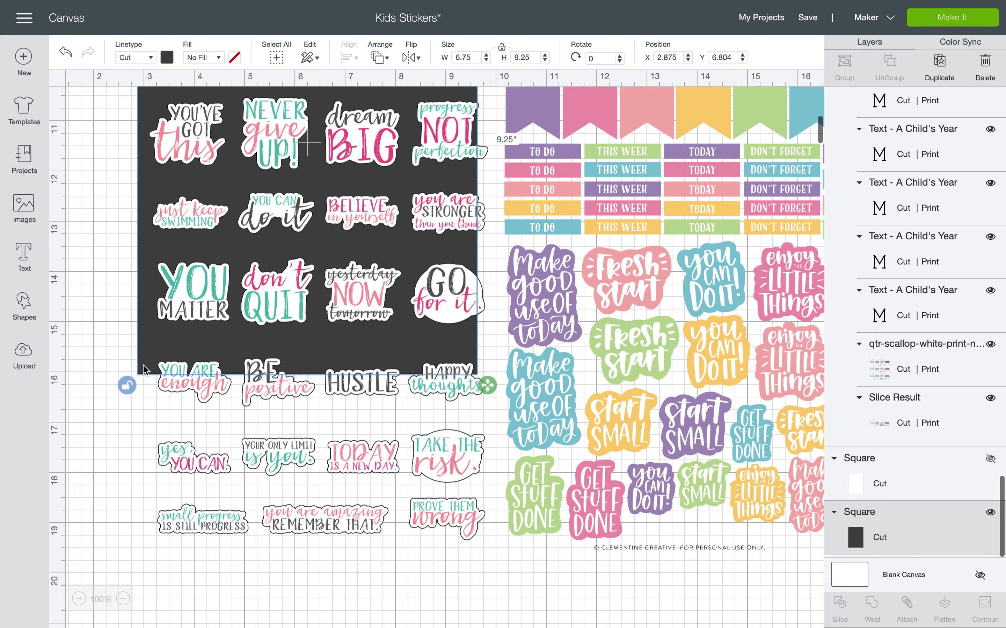
{"action": "left_click_drag", "start_coordinate": [140, 371], "coordinate": [155, 548]}
{"action": "scroll", "coordinate": [154, 547], "scroll_direction": "up", "scroll_amount": 2}
{"action": "scroll", "coordinate": [127, 507], "scroll_direction": "down", "scroll_amount": 2}
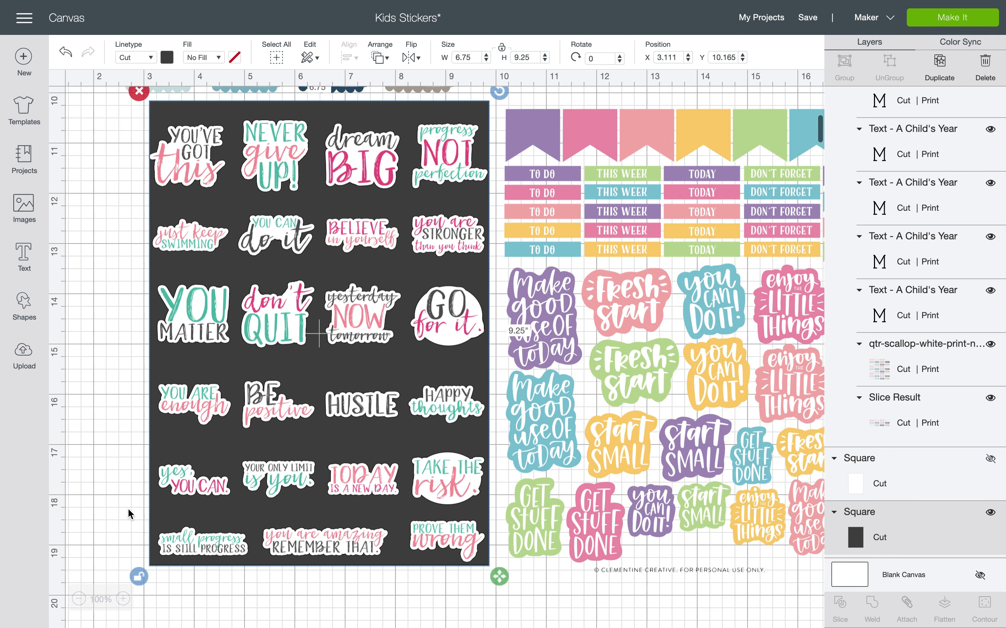
{"action": "scroll", "coordinate": [128, 508], "scroll_direction": "up", "scroll_amount": 1}
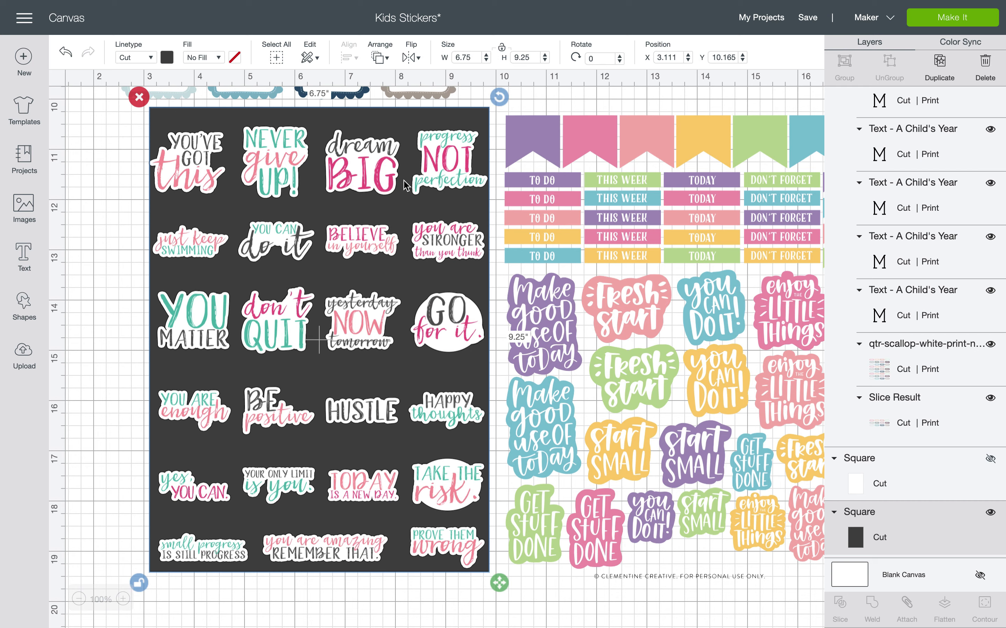
Step: Move the dark square behind the colorful planner sticker sheet, at about X 10.167, Y 10.29
{"action": "left_click", "coordinate": [483, 120]}
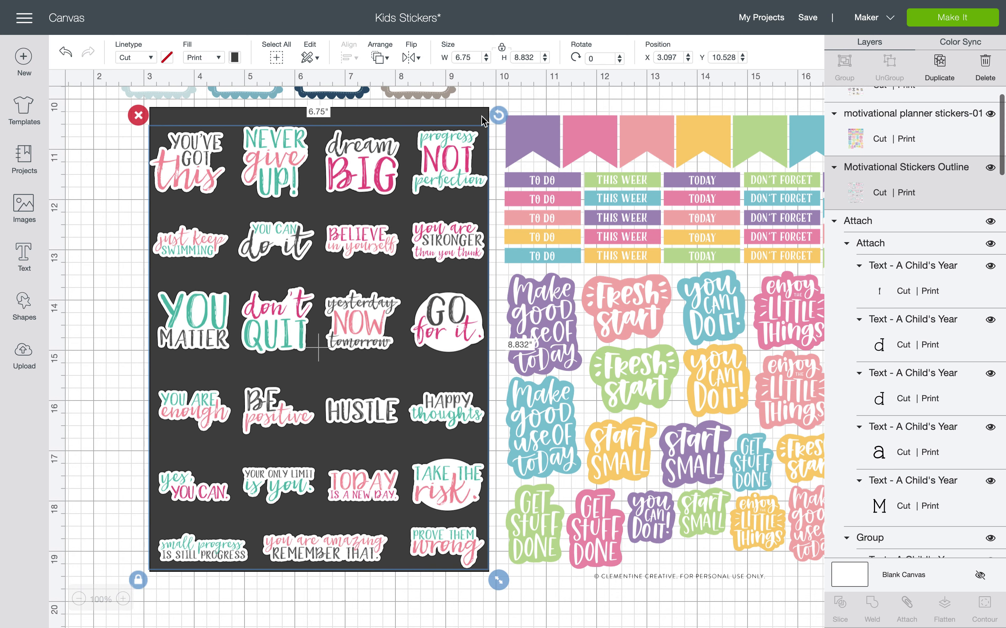
{"action": "left_click", "coordinate": [484, 120]}
{"action": "left_click_drag", "start_coordinate": [481, 120], "coordinate": [808, 117]}
{"action": "scroll", "coordinate": [807, 112], "scroll_direction": "right", "scroll_amount": 2}
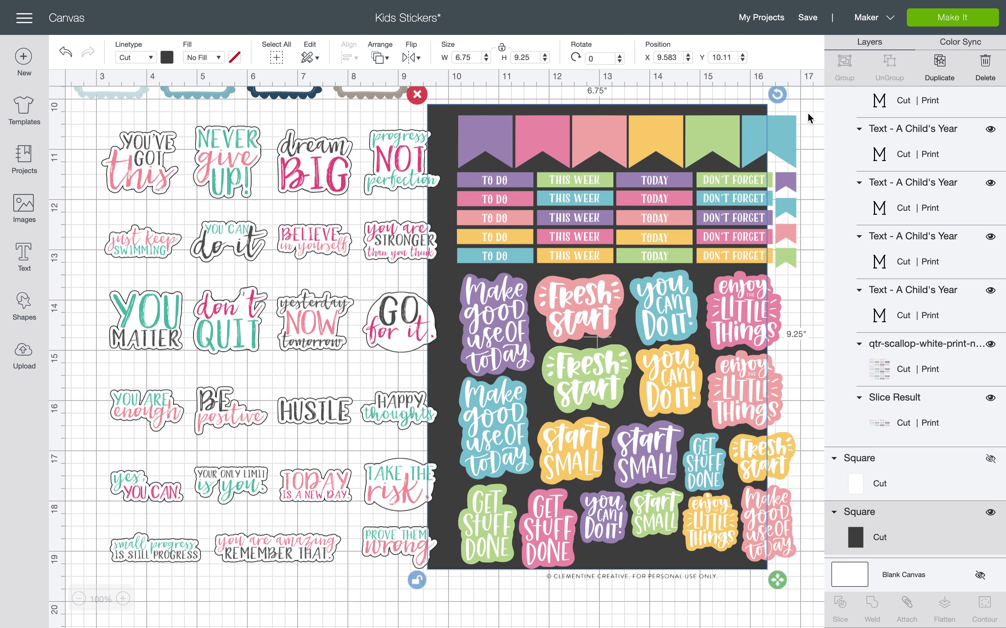
{"action": "left_click_drag", "start_coordinate": [727, 116], "coordinate": [756, 124]}
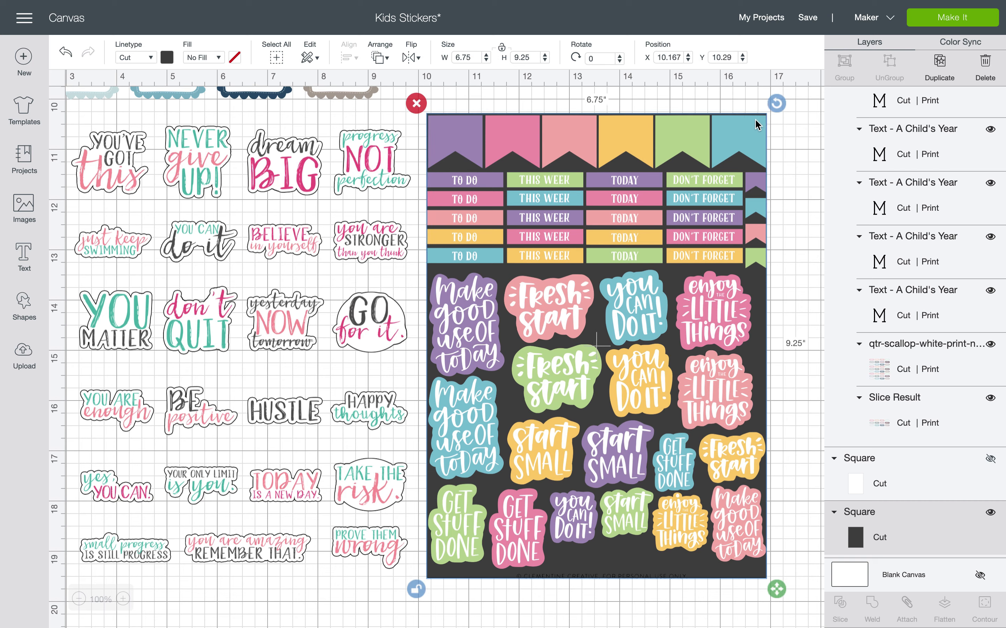
Step: Select the dark backing square behind the colorful planner sticker sheet and delete it from the canvas
{"action": "left_click", "coordinate": [776, 137]}
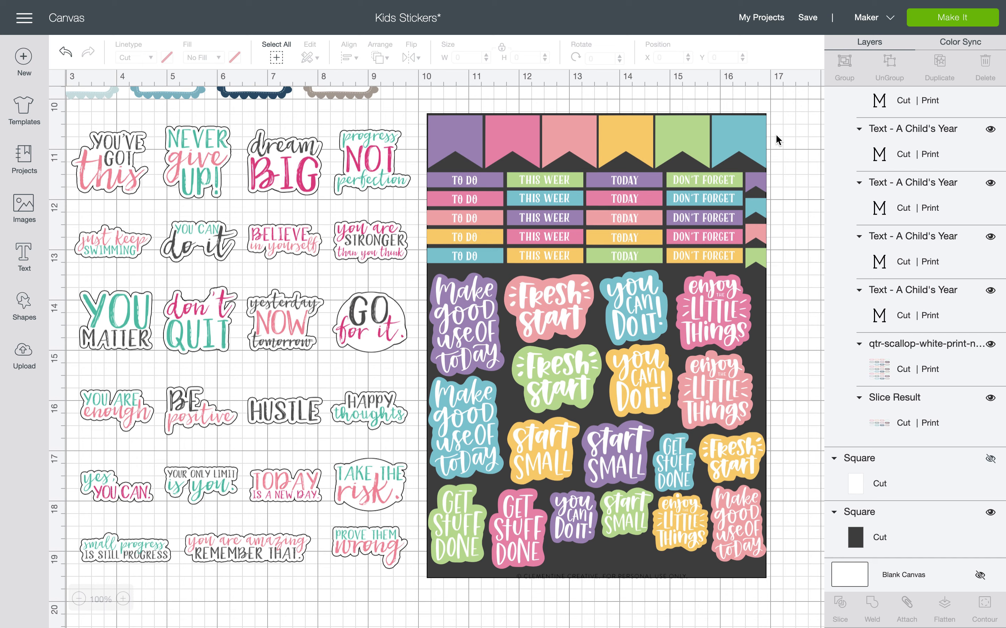
{"action": "left_click", "coordinate": [588, 558]}
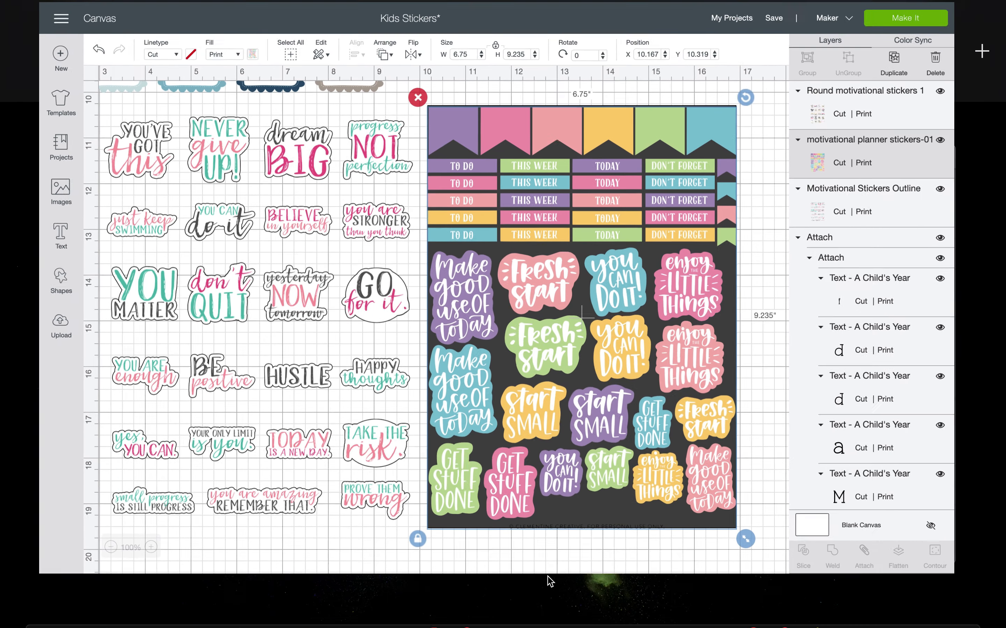
{"action": "scroll", "coordinate": [851, 322], "scroll_direction": "down", "scroll_amount": 10}
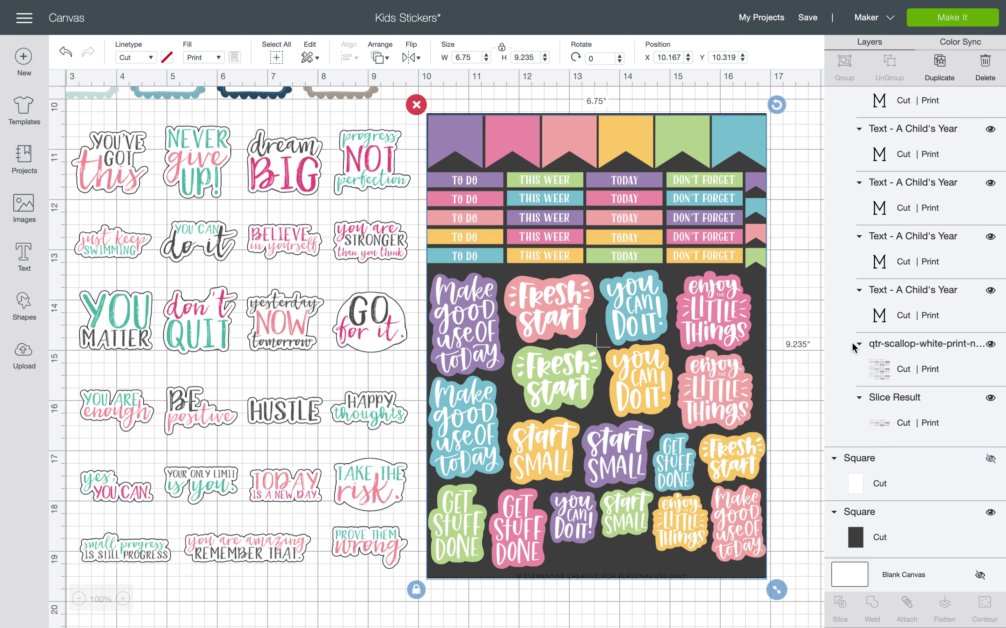
{"action": "left_click", "coordinate": [889, 534]}
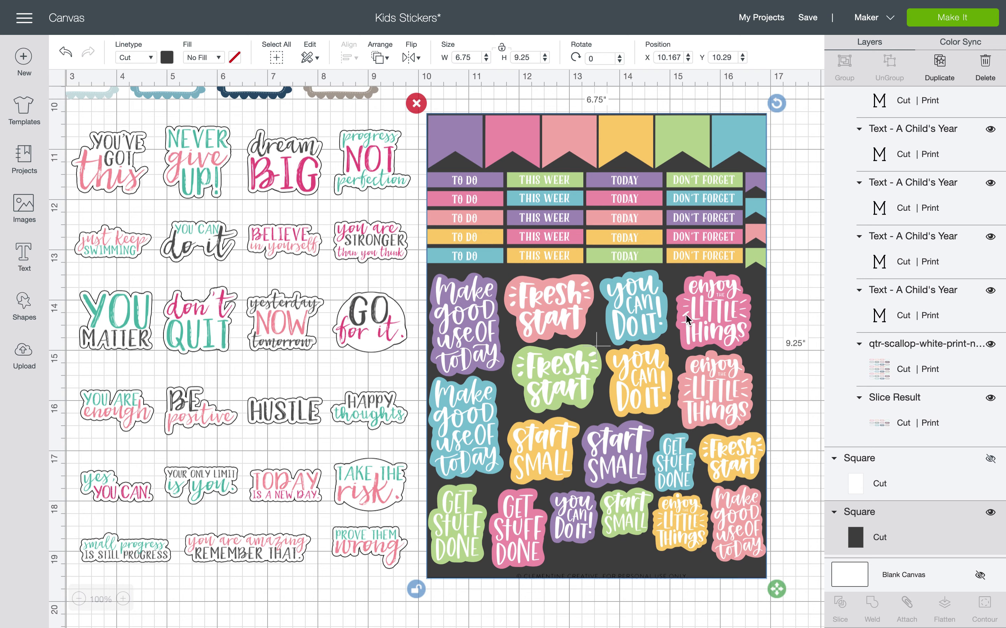
{"action": "left_click", "coordinate": [416, 103]}
Step: Frame the name label sheet with the hidden white square at about X 2.431, Y 0.736, and hide the square again
{"action": "left_click", "coordinate": [870, 529]}
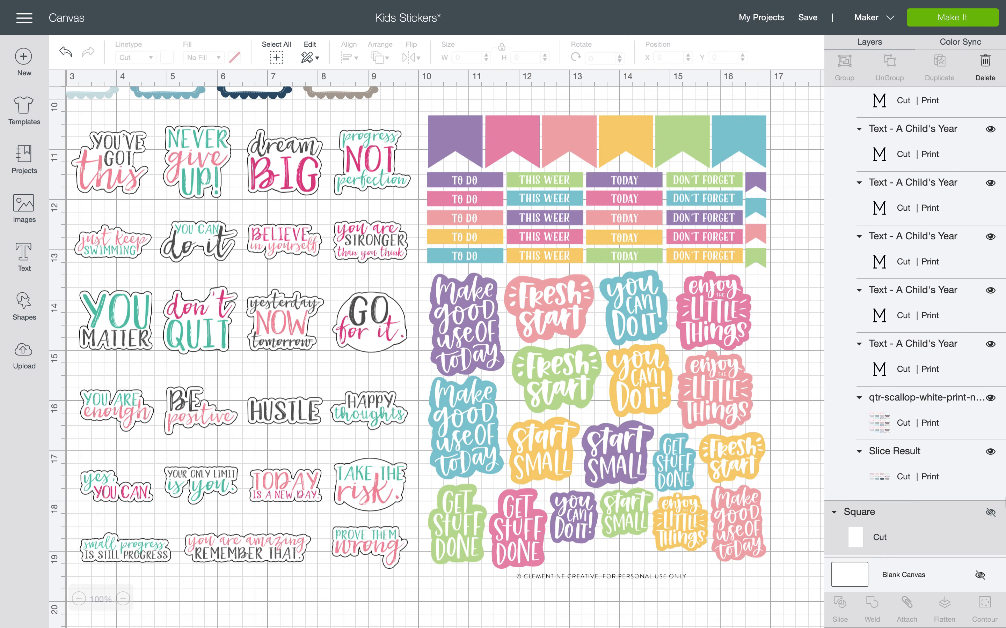
{"action": "left_click", "coordinate": [983, 515]}
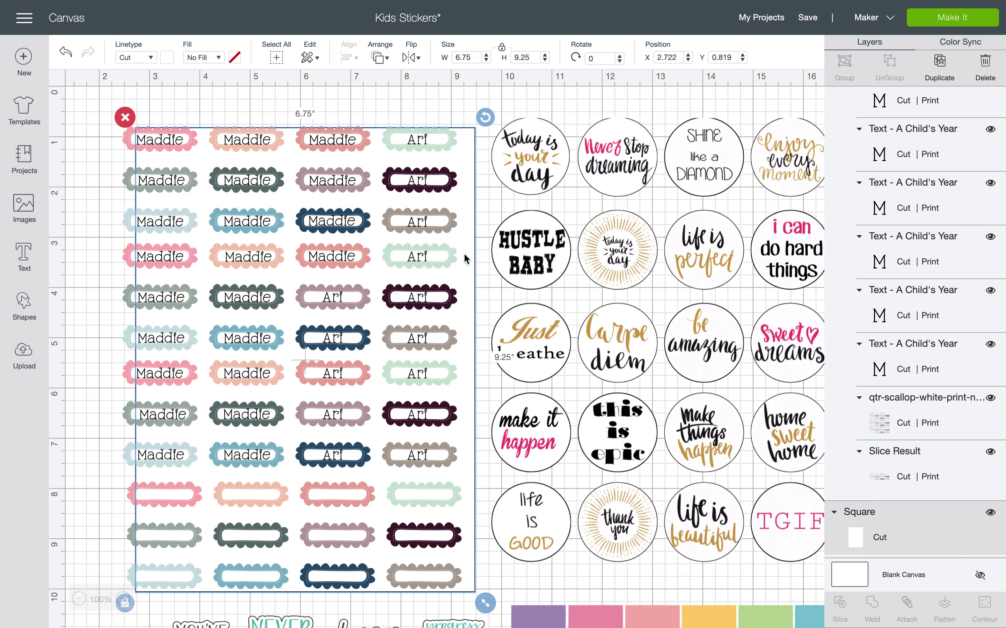
{"action": "left_click_drag", "start_coordinate": [465, 255], "coordinate": [450, 253]}
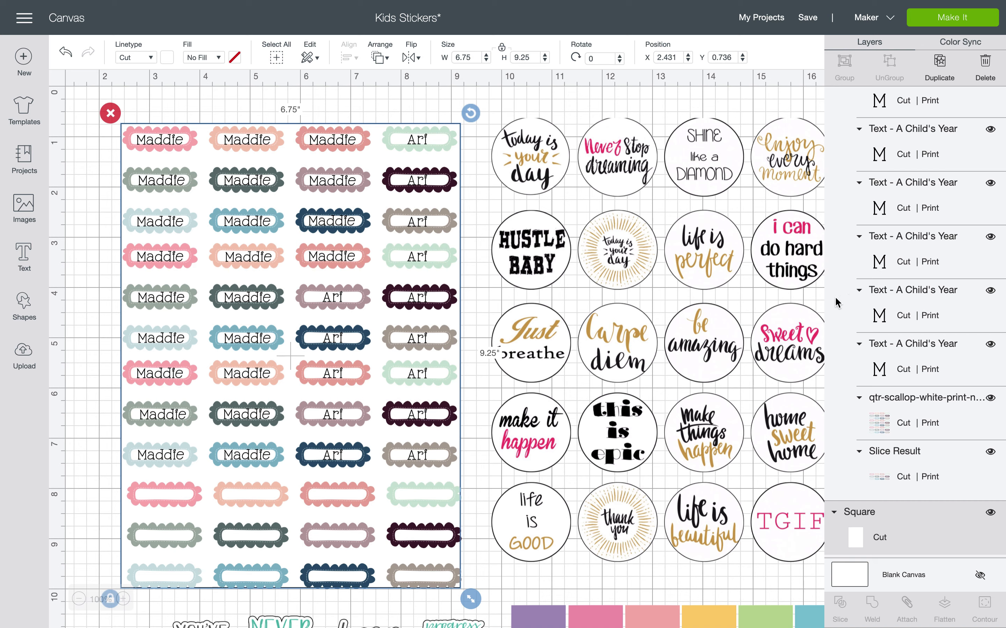
{"action": "left_click", "coordinate": [991, 513]}
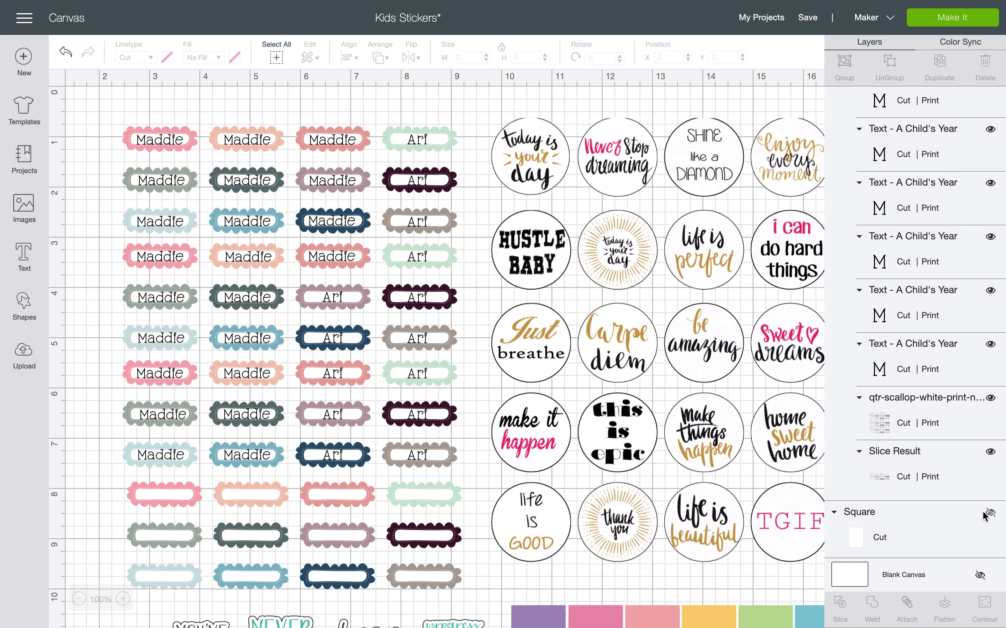
Step: Review the four sticker sheets on the canvas and examine their layers, including the attached name labels
{"action": "scroll", "coordinate": [675, 366], "scroll_direction": "right", "scroll_amount": 5}
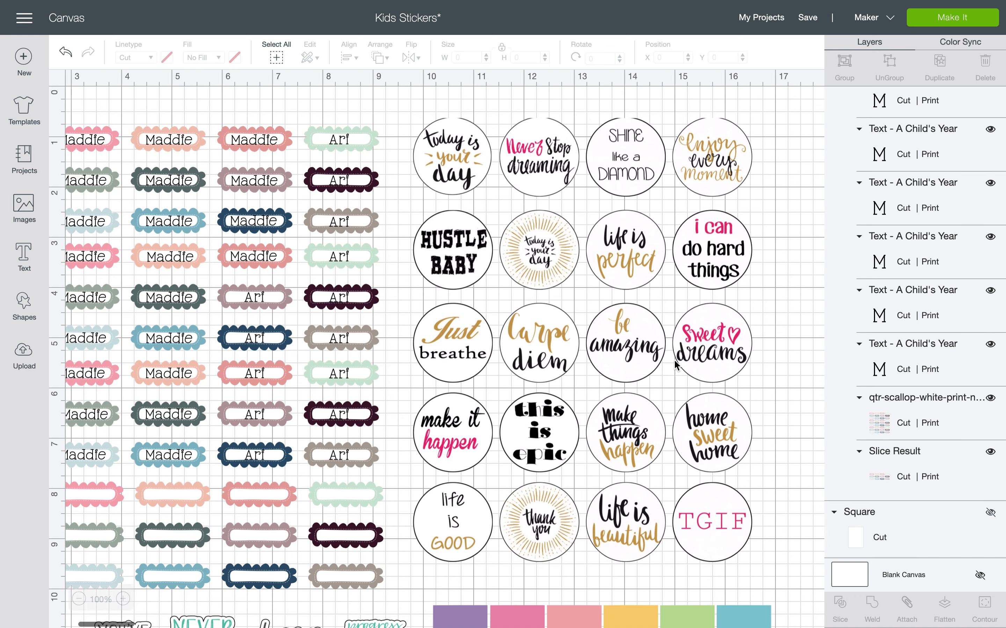
{"action": "scroll", "coordinate": [674, 365], "scroll_direction": "left", "scroll_amount": 3}
{"action": "scroll", "coordinate": [674, 365], "scroll_direction": "down", "scroll_amount": 5}
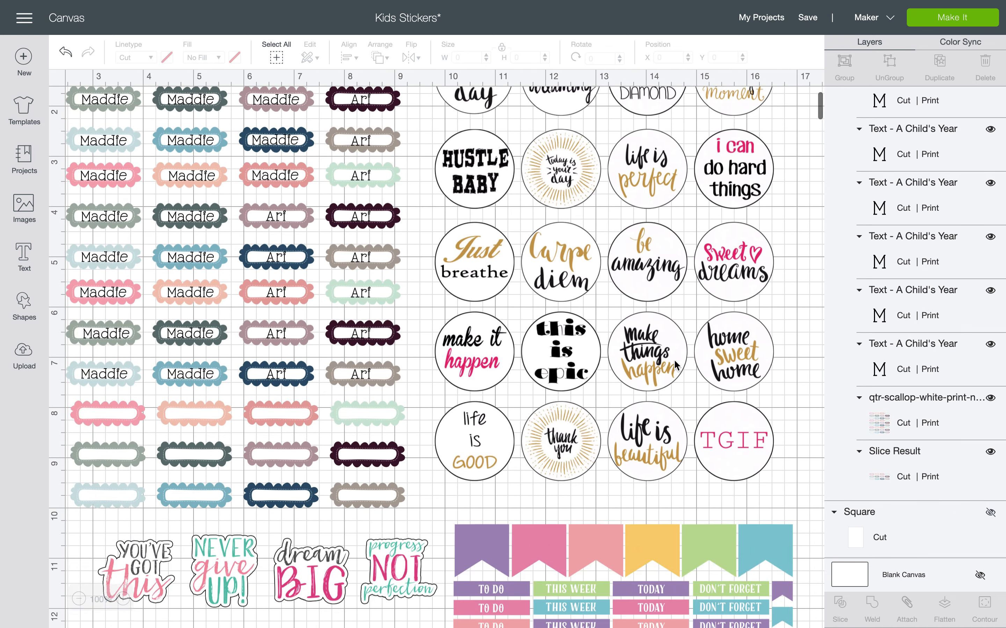
{"action": "scroll", "coordinate": [673, 359], "scroll_direction": "down", "scroll_amount": 5}
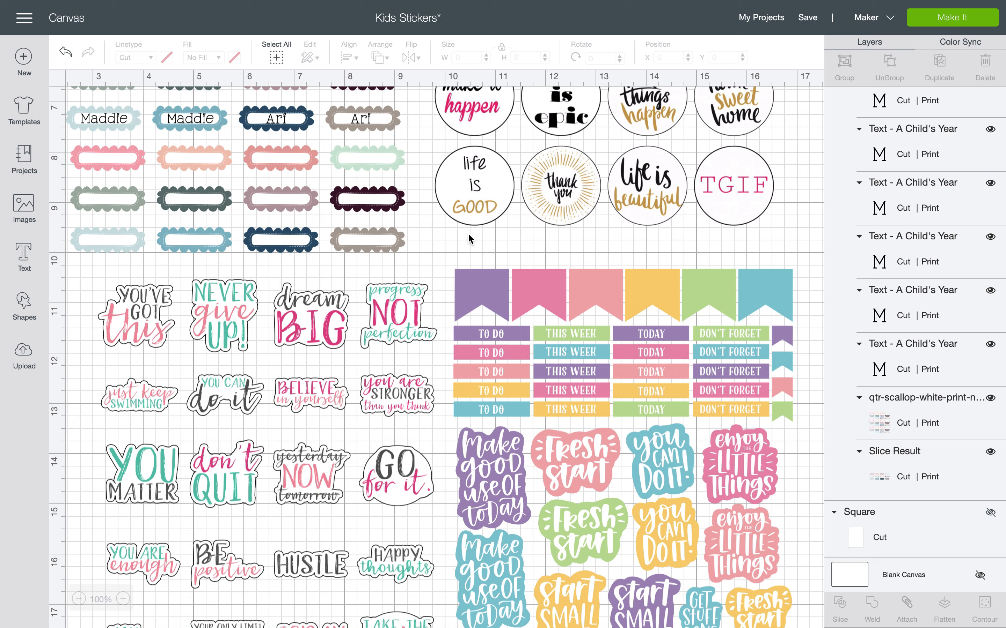
{"action": "left_click", "coordinate": [506, 284]}
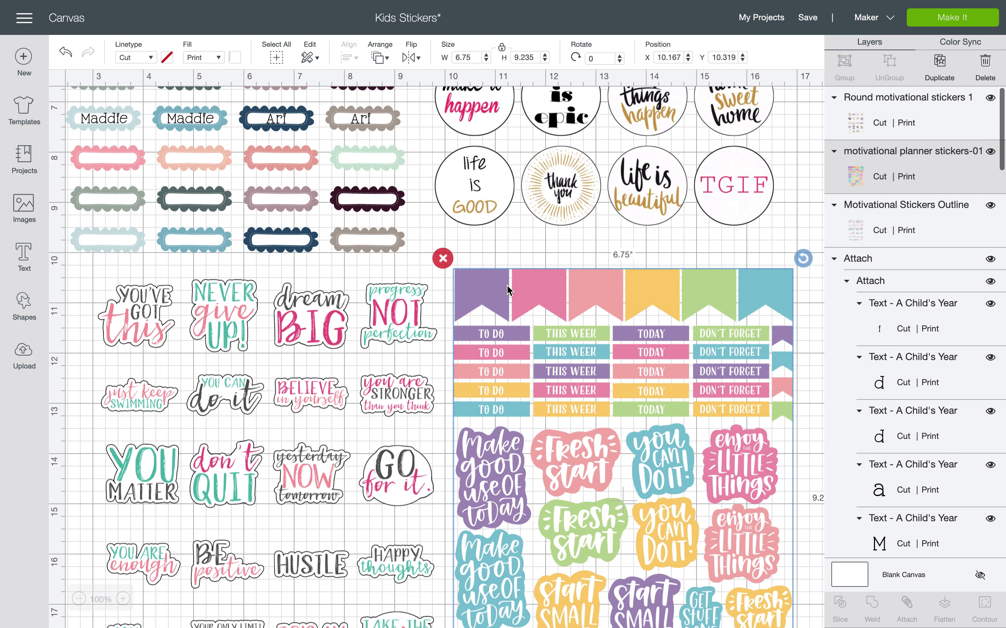
{"action": "left_click", "coordinate": [901, 210]}
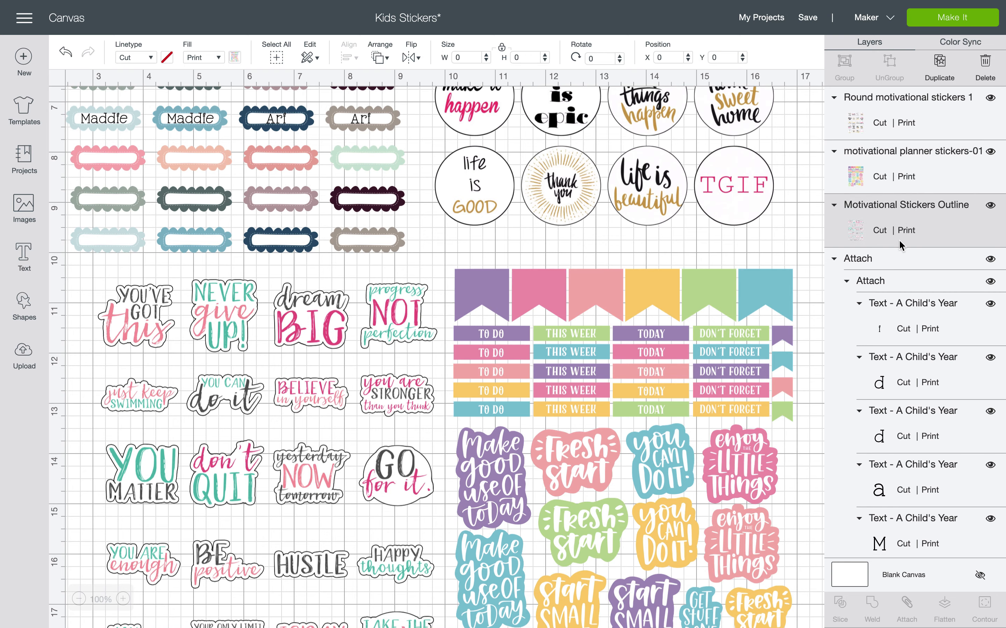
{"action": "left_click", "coordinate": [898, 262]}
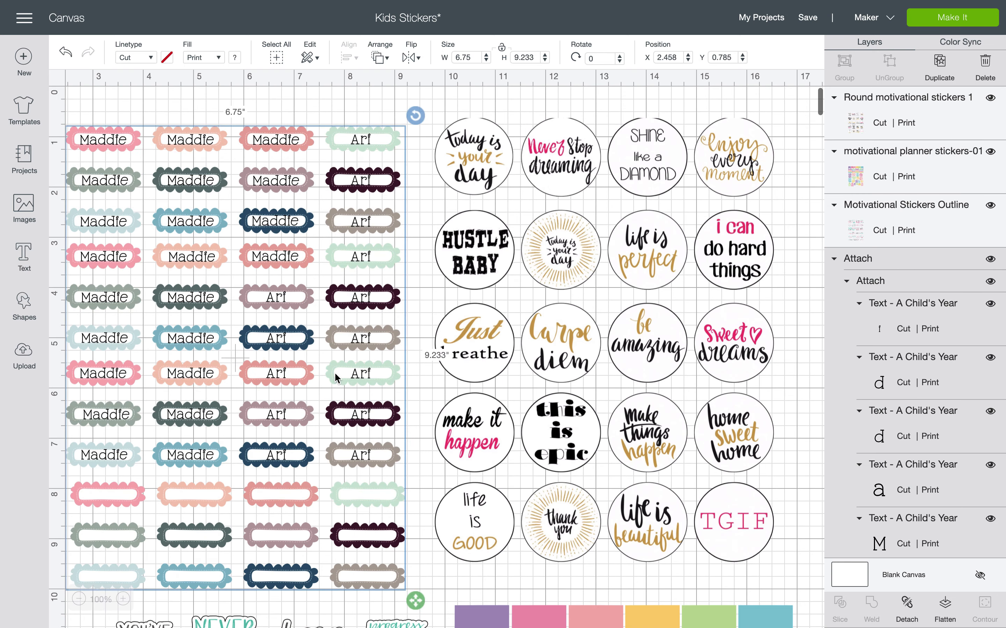
{"action": "scroll", "coordinate": [300, 351], "scroll_direction": "up", "scroll_amount": 3}
{"action": "scroll", "coordinate": [303, 356], "scroll_direction": "left", "scroll_amount": 2}
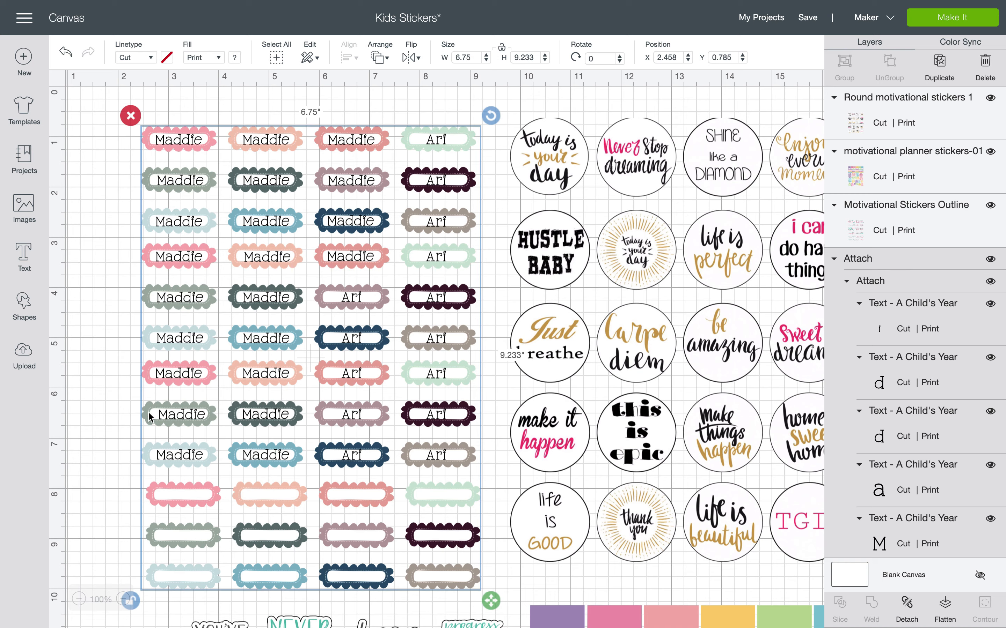
{"action": "scroll", "coordinate": [908, 334], "scroll_direction": "down", "scroll_amount": 4}
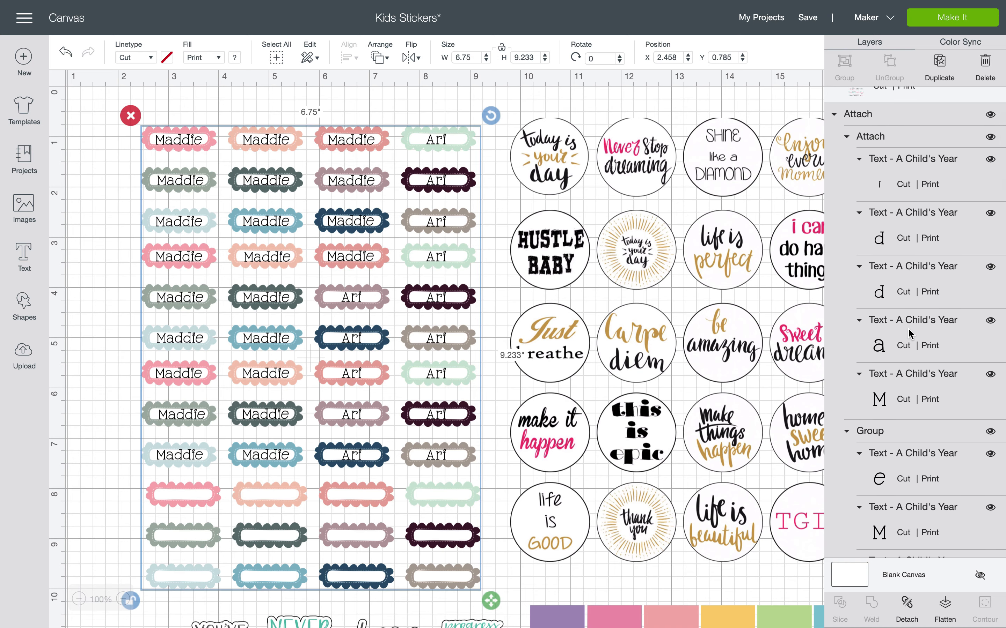
{"action": "scroll", "coordinate": [908, 334], "scroll_direction": "down", "scroll_amount": 5}
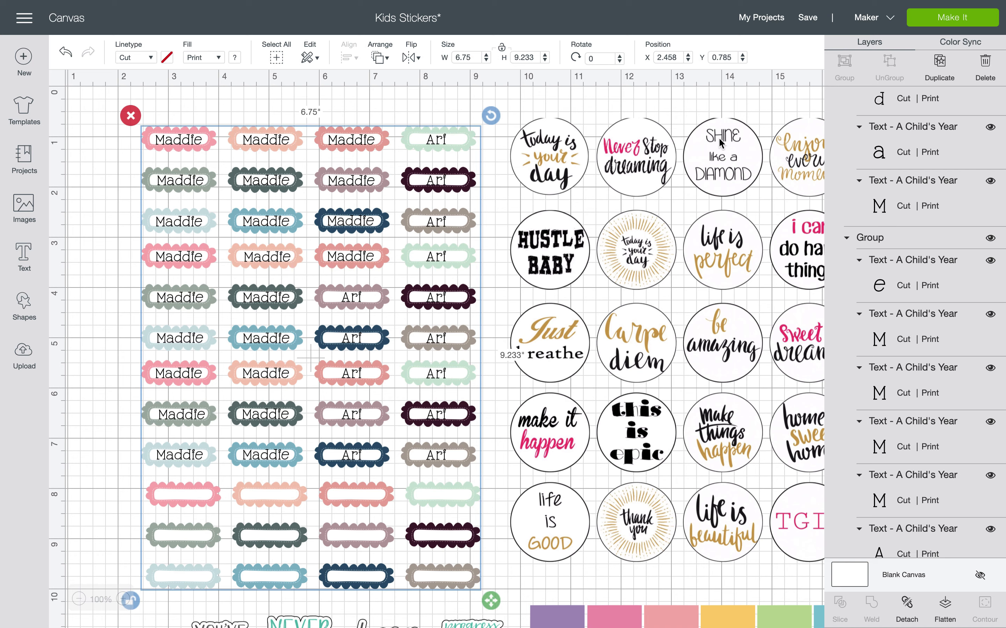
Step: Send the sticker project to mat preparation
{"action": "left_click", "coordinate": [950, 18]}
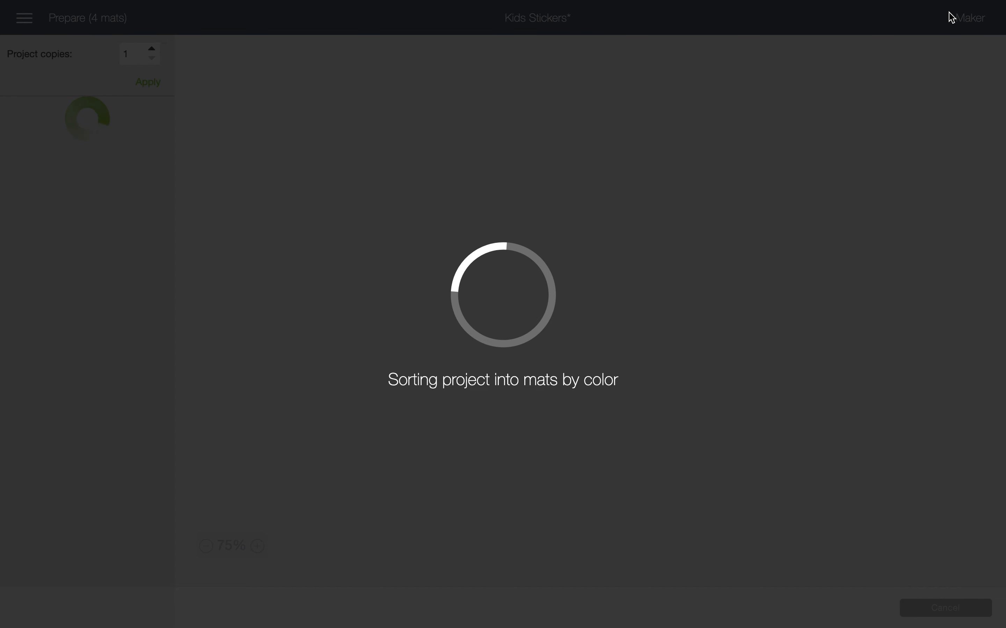